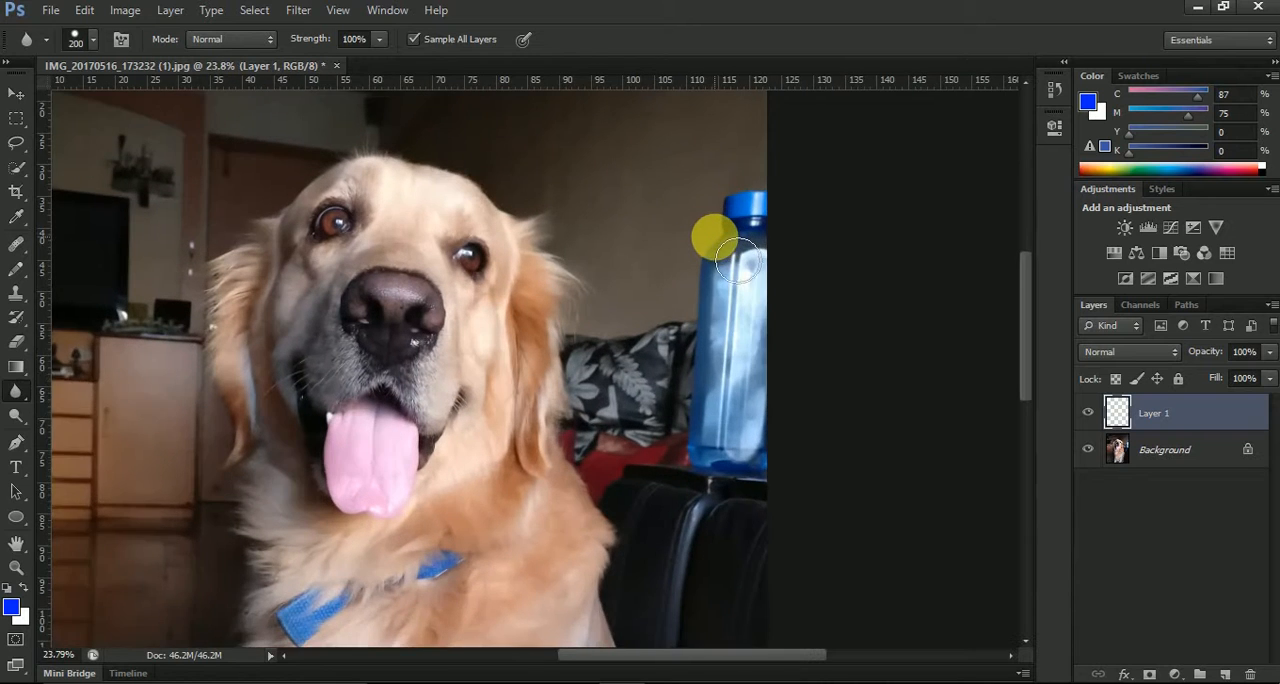
Blur the blue water bottle on Layer 1, and toggle the layer's visibility to compare it with the original photo
{"action": "mouse_move", "coordinate": [710, 278]}
{"action": "left_mouse_down"}
{"action": "mouse_move", "coordinate": [739, 216]}
{"action": "mouse_move", "coordinate": [753, 222]}
{"action": "mouse_move", "coordinate": [719, 338]}
{"action": "mouse_move", "coordinate": [758, 225]}
{"action": "mouse_move", "coordinate": [735, 370]}
{"action": "mouse_move", "coordinate": [732, 296]}
{"action": "mouse_move", "coordinate": [726, 440]}
{"action": "mouse_move", "coordinate": [725, 300]}
{"action": "mouse_move", "coordinate": [724, 444]}
{"action": "mouse_move", "coordinate": [683, 380]}
{"action": "mouse_move", "coordinate": [652, 446]}
{"action": "mouse_move", "coordinate": [644, 376]}
{"action": "mouse_move", "coordinate": [610, 423]}
{"action": "mouse_move", "coordinate": [668, 488]}
{"action": "mouse_move", "coordinate": [638, 415]}
{"action": "mouse_move", "coordinate": [747, 480]}
{"action": "mouse_move", "coordinate": [731, 479]}
{"action": "mouse_move", "coordinate": [837, 417]}
{"action": "mouse_move", "coordinate": [819, 397]}
{"action": "mouse_move", "coordinate": [1025, 475]}
{"action": "left_mouse_up"}
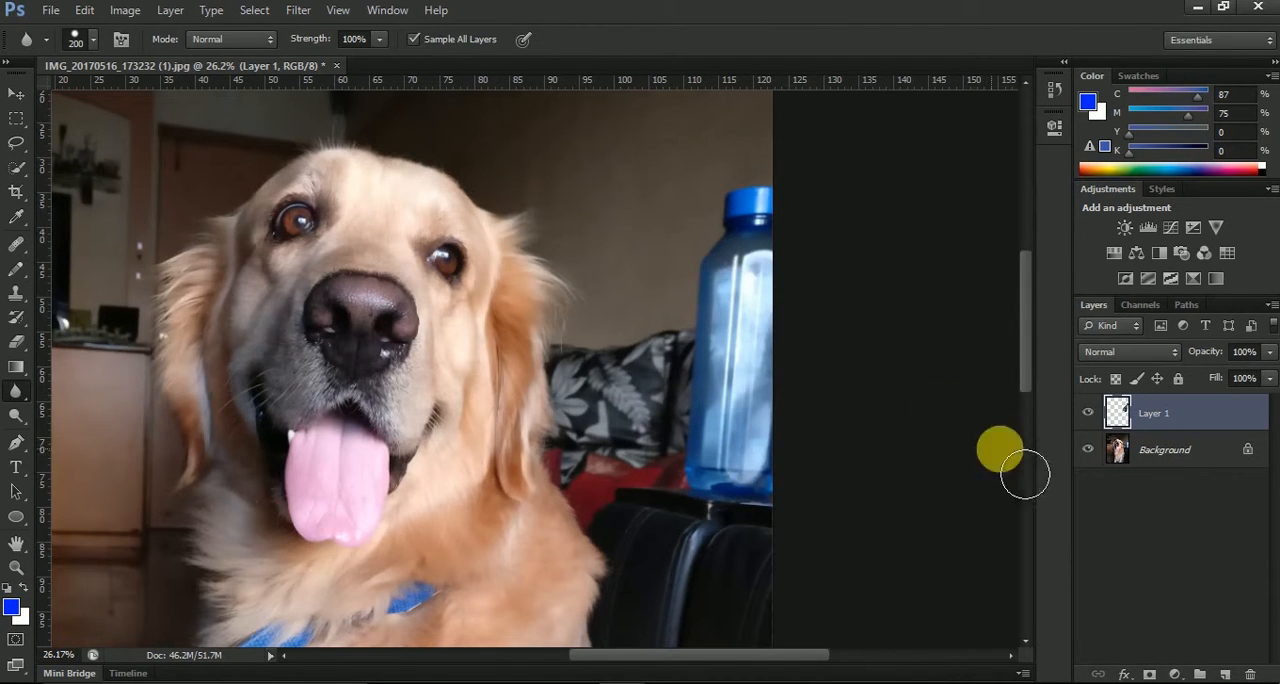
{"action": "left_click", "coordinate": [1090, 414]}
{"action": "left_click", "coordinate": [1090, 414]}
{"action": "left_click", "coordinate": [620, 392]}
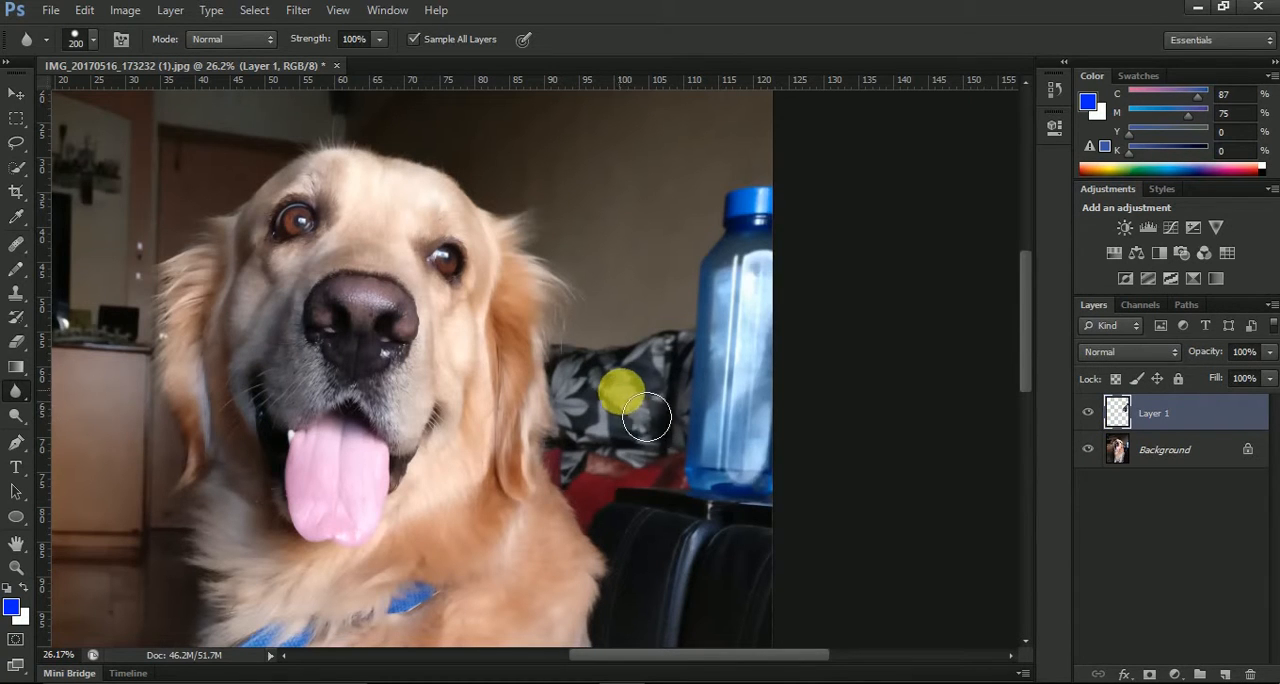
{"action": "left_click", "coordinate": [1084, 415]}
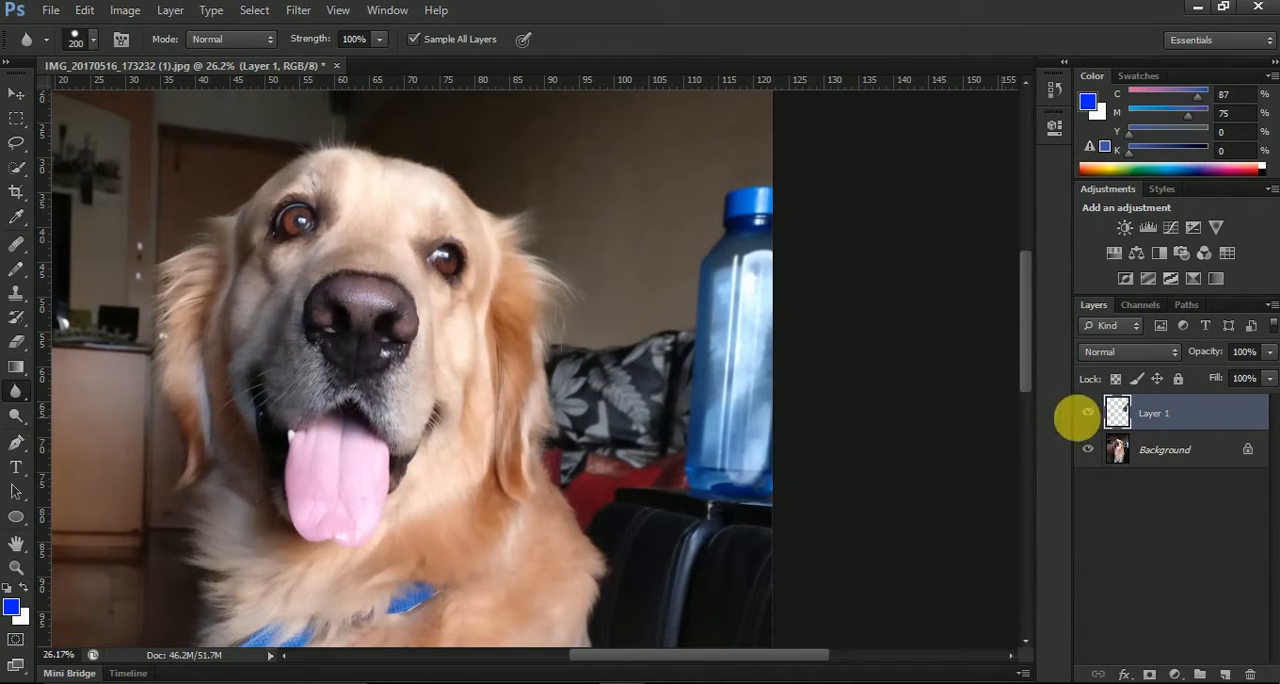
{"action": "left_click", "coordinate": [1092, 415]}
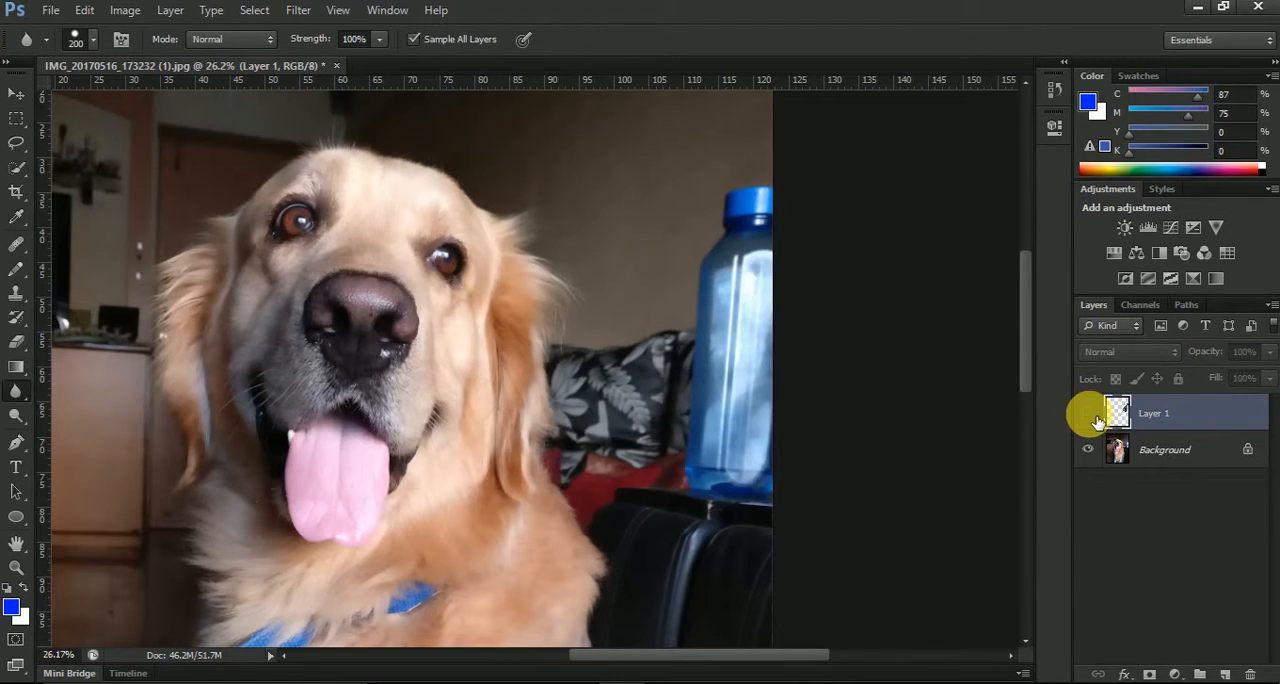
{"action": "left_click", "coordinate": [1090, 413]}
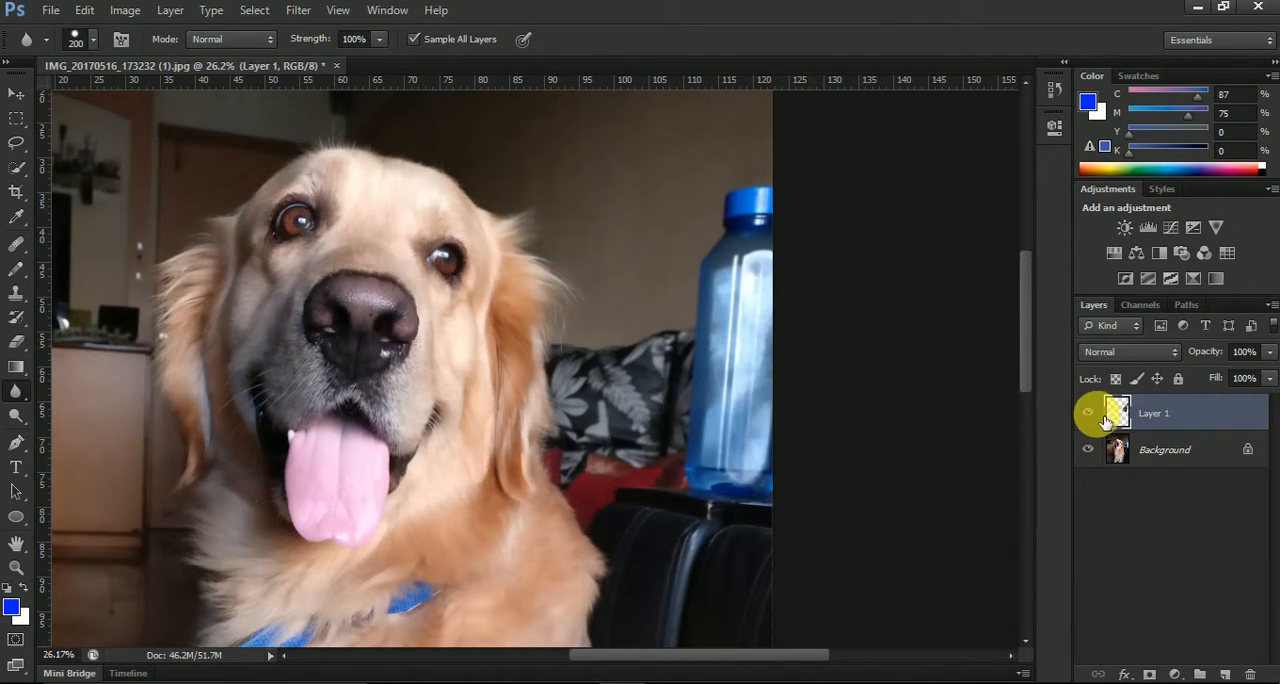
{"action": "left_click", "coordinate": [1091, 413]}
{"action": "left_click", "coordinate": [1091, 413]}
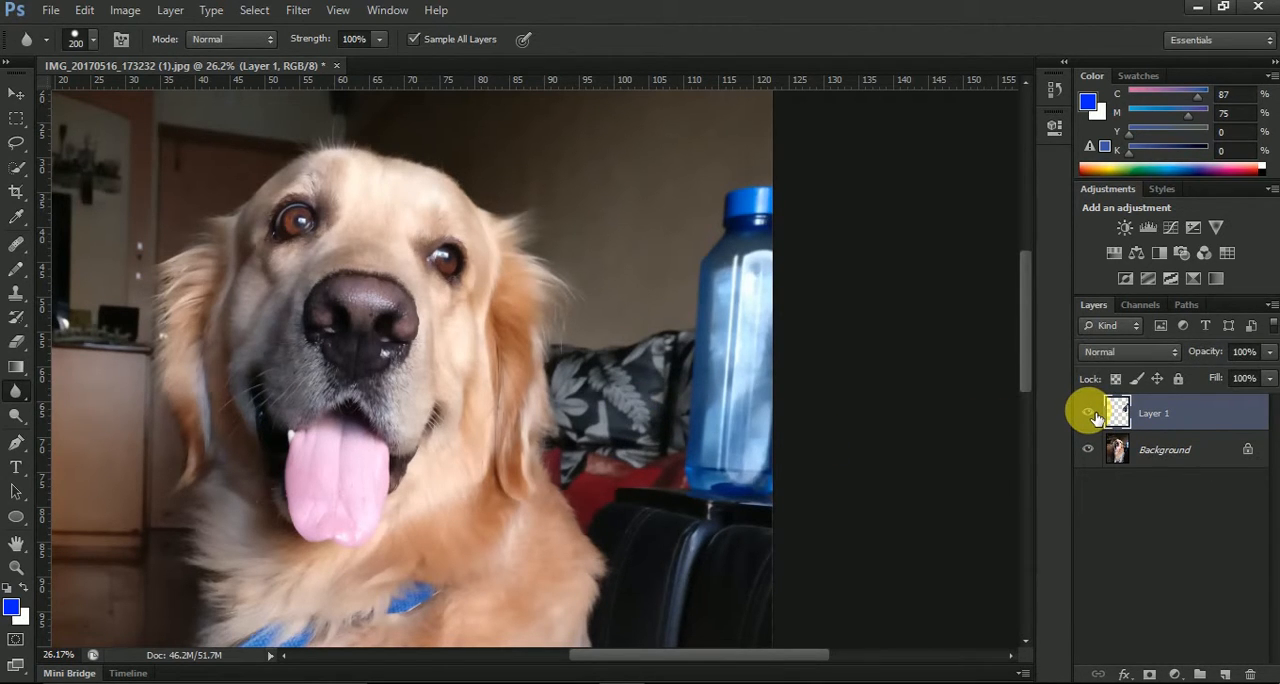
{"action": "left_click", "coordinate": [1091, 414]}
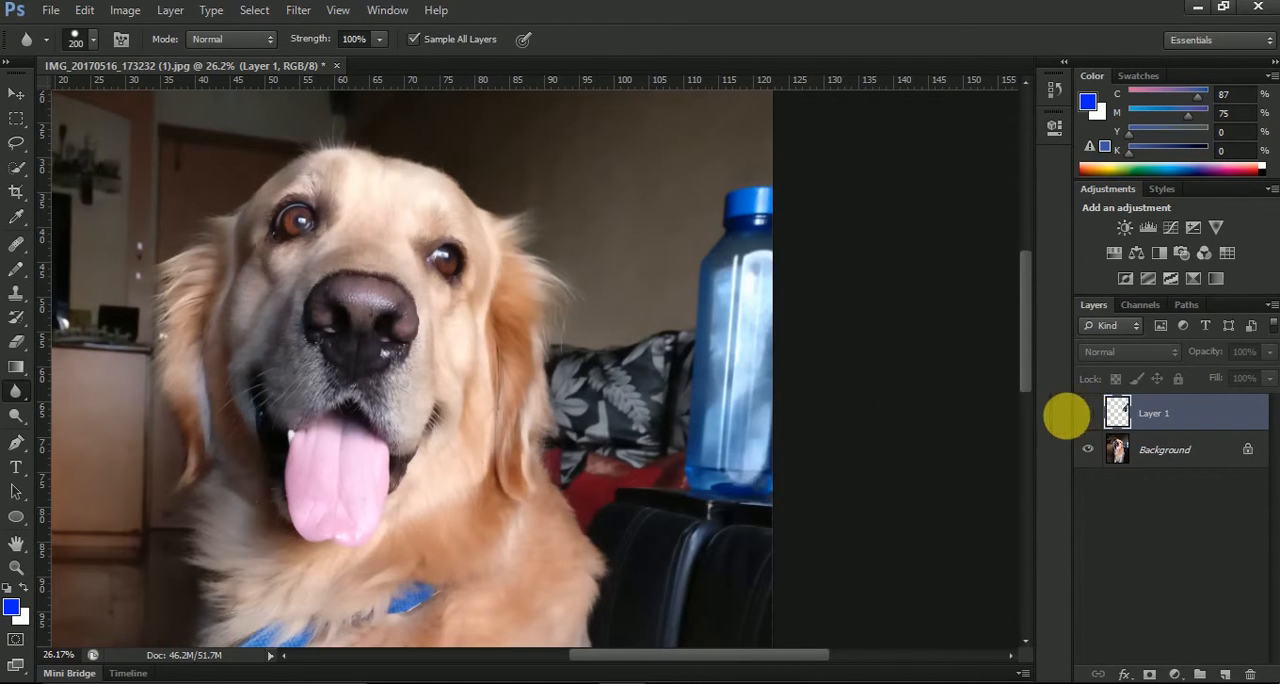
Examine the Blur tool's blending modes and its brush size and hardness options
{"action": "left_click", "coordinate": [214, 44]}
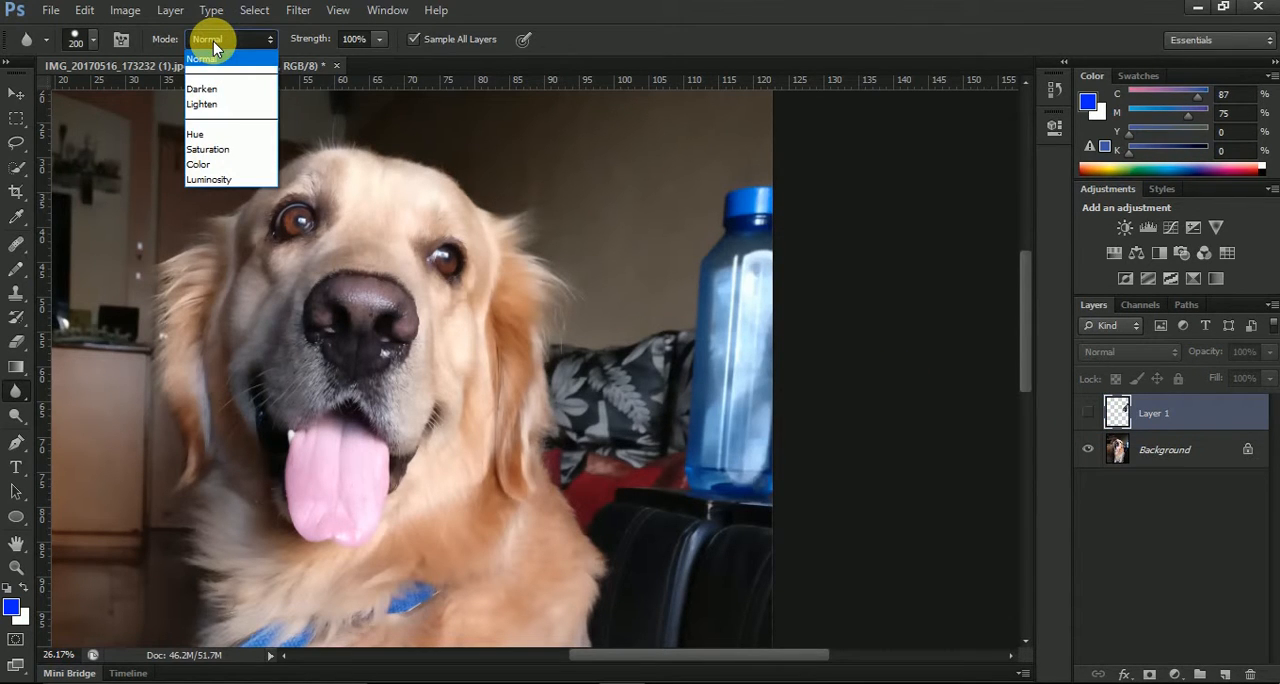
{"action": "left_click", "coordinate": [68, 38]}
{"action": "left_click", "coordinate": [92, 39]}
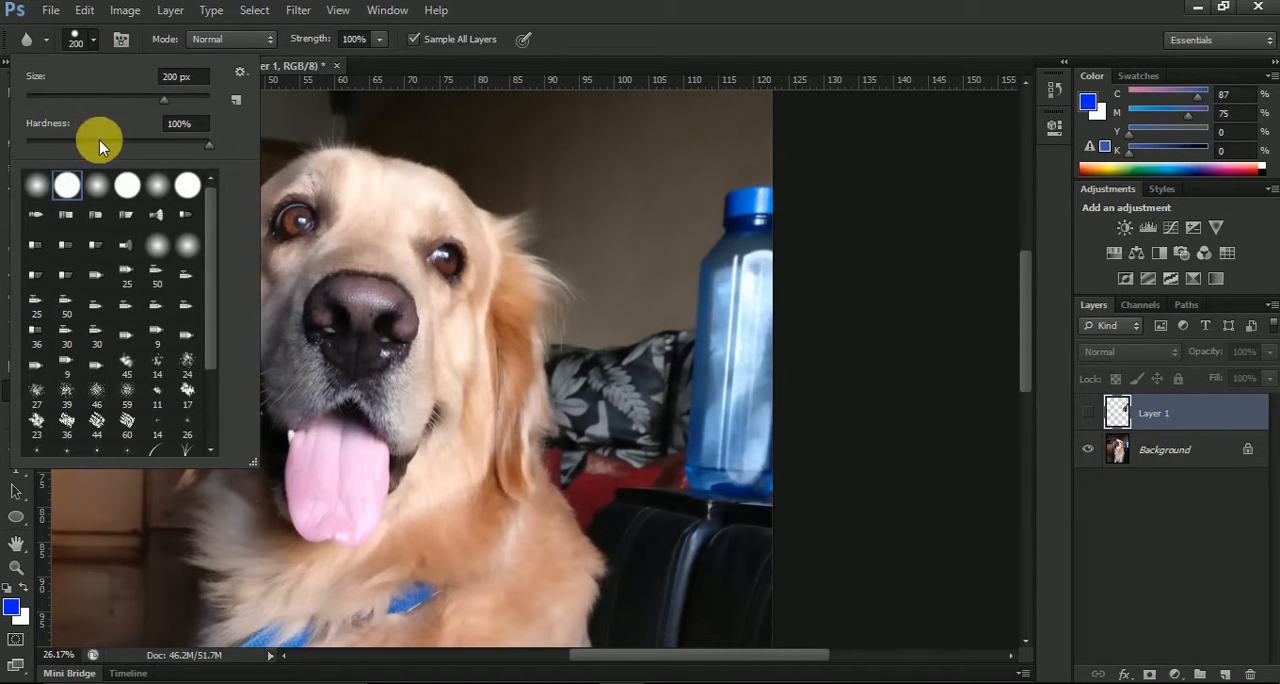
{"action": "left_click", "coordinate": [97, 42]}
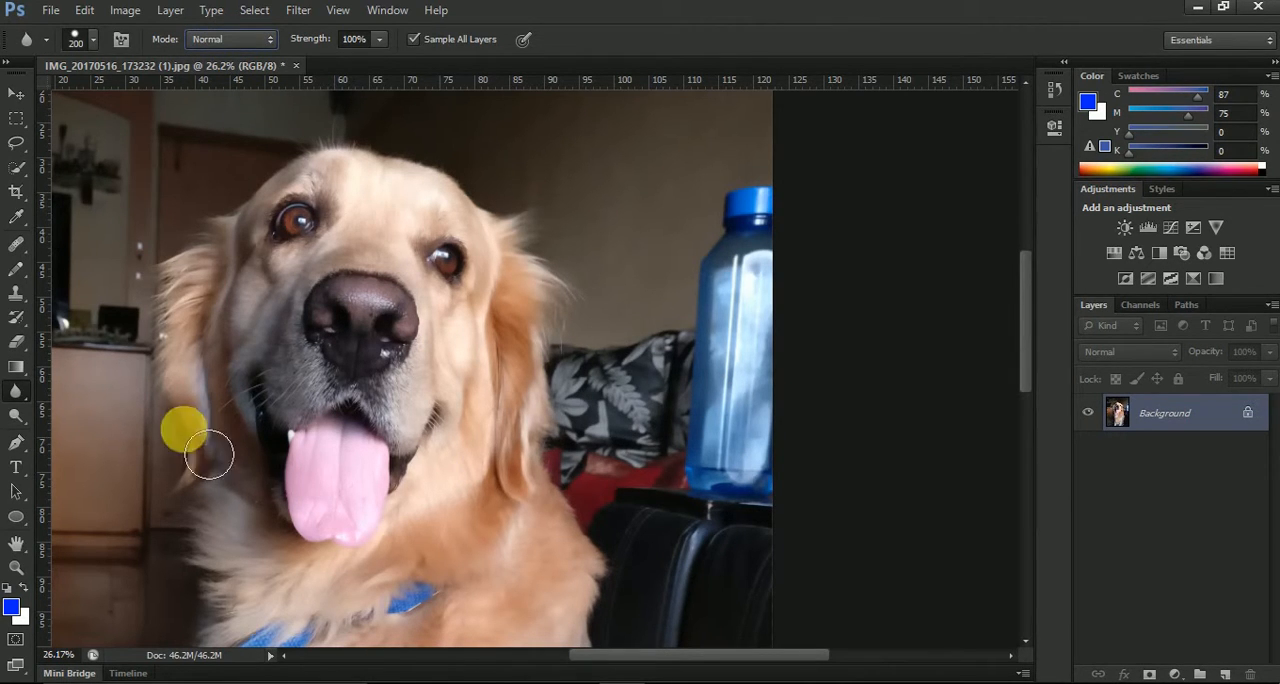
Switch to the Sharpen tool and set its strength to 100%
{"action": "left_click", "coordinate": [18, 391]}
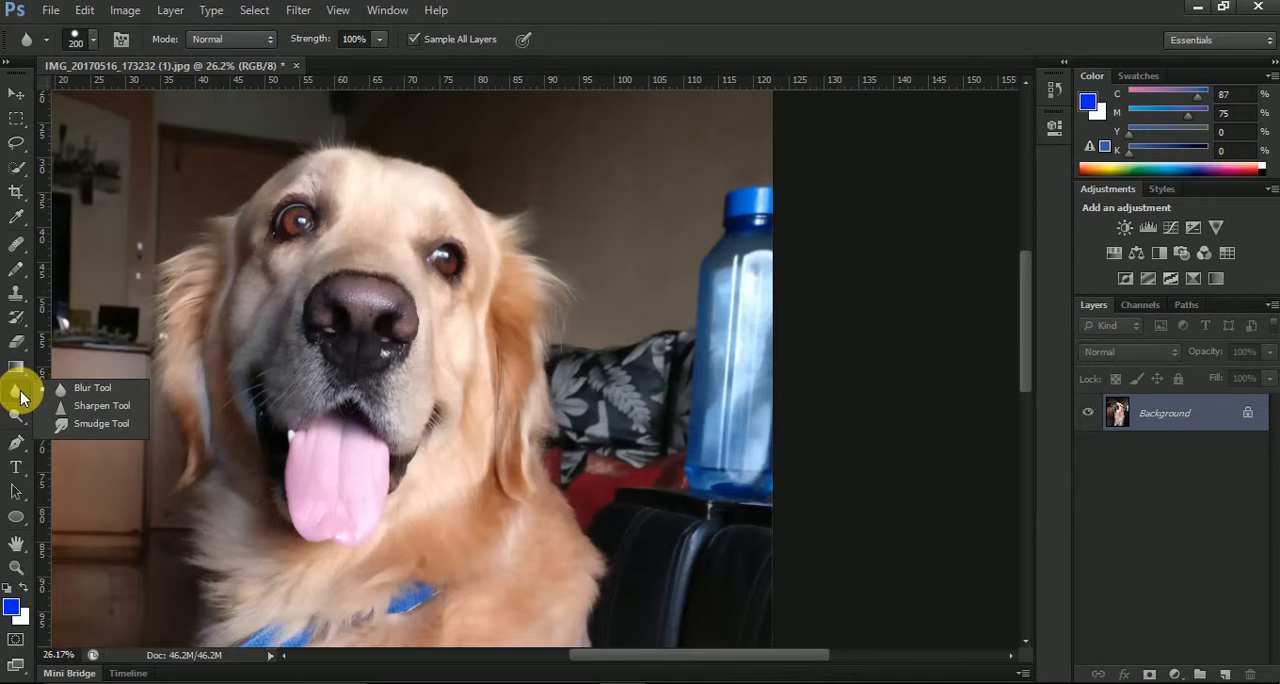
{"action": "left_click", "coordinate": [94, 405]}
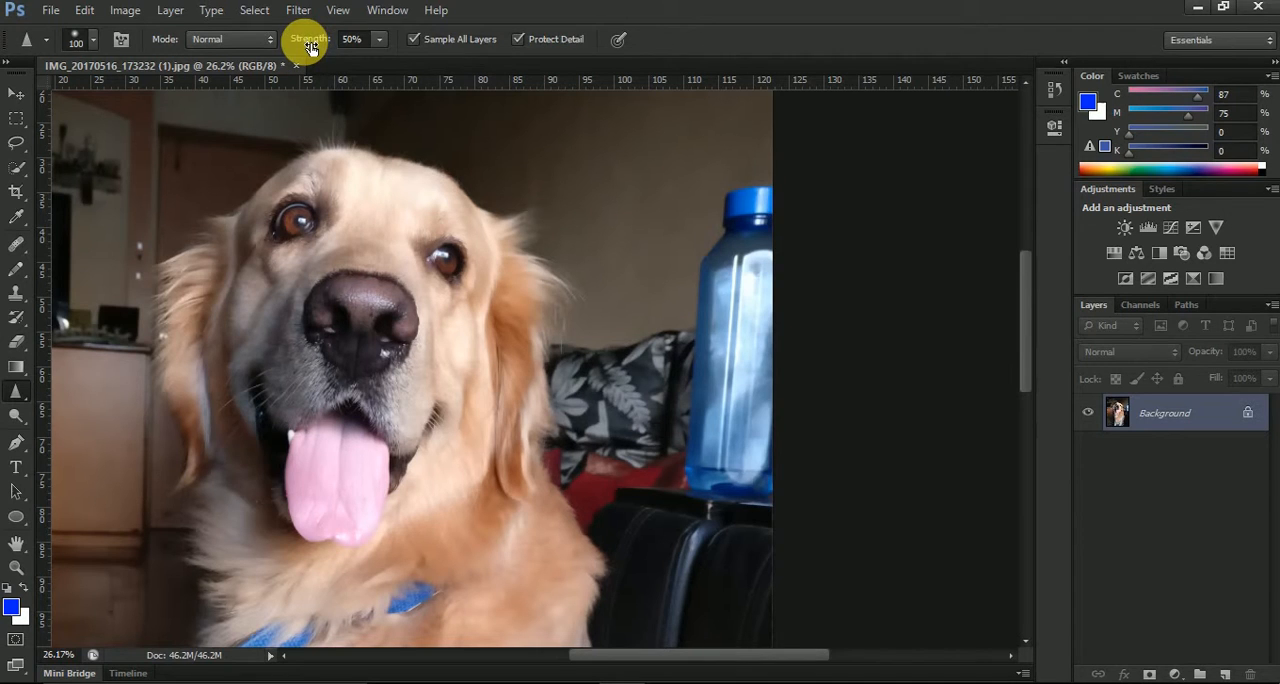
{"action": "left_click_drag", "start_coordinate": [311, 47], "coordinate": [450, 40]}
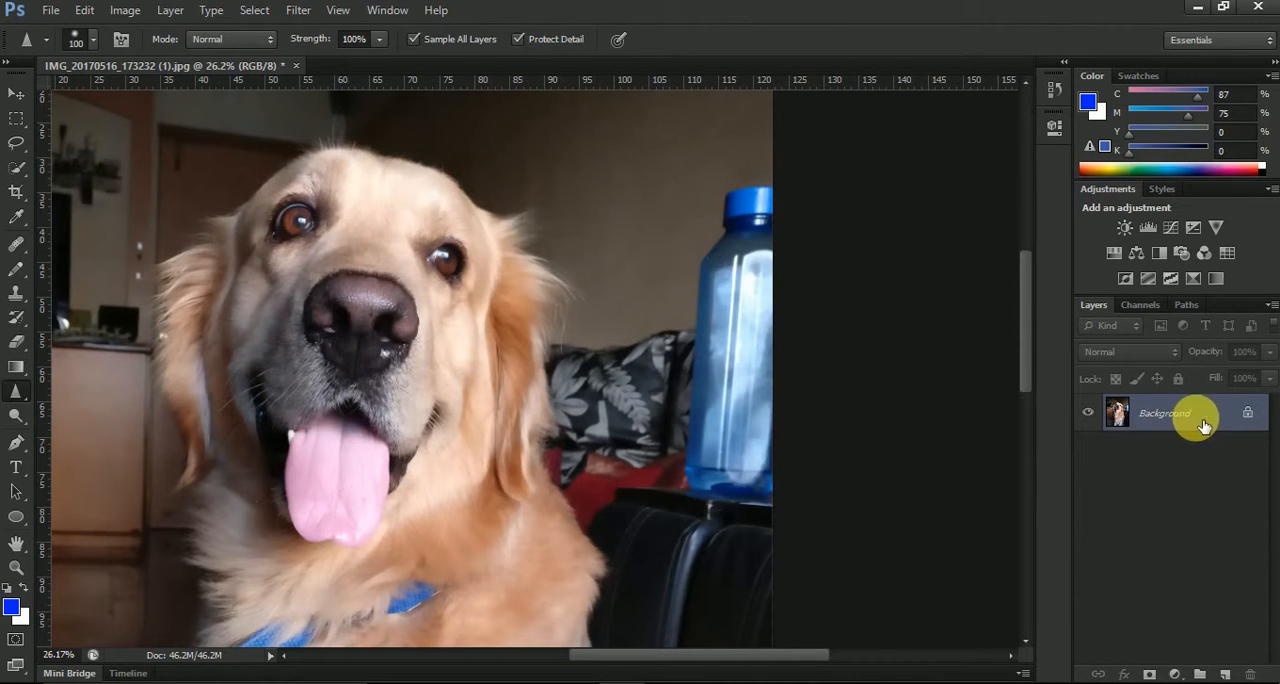
{"action": "left_click", "coordinate": [1225, 675]}
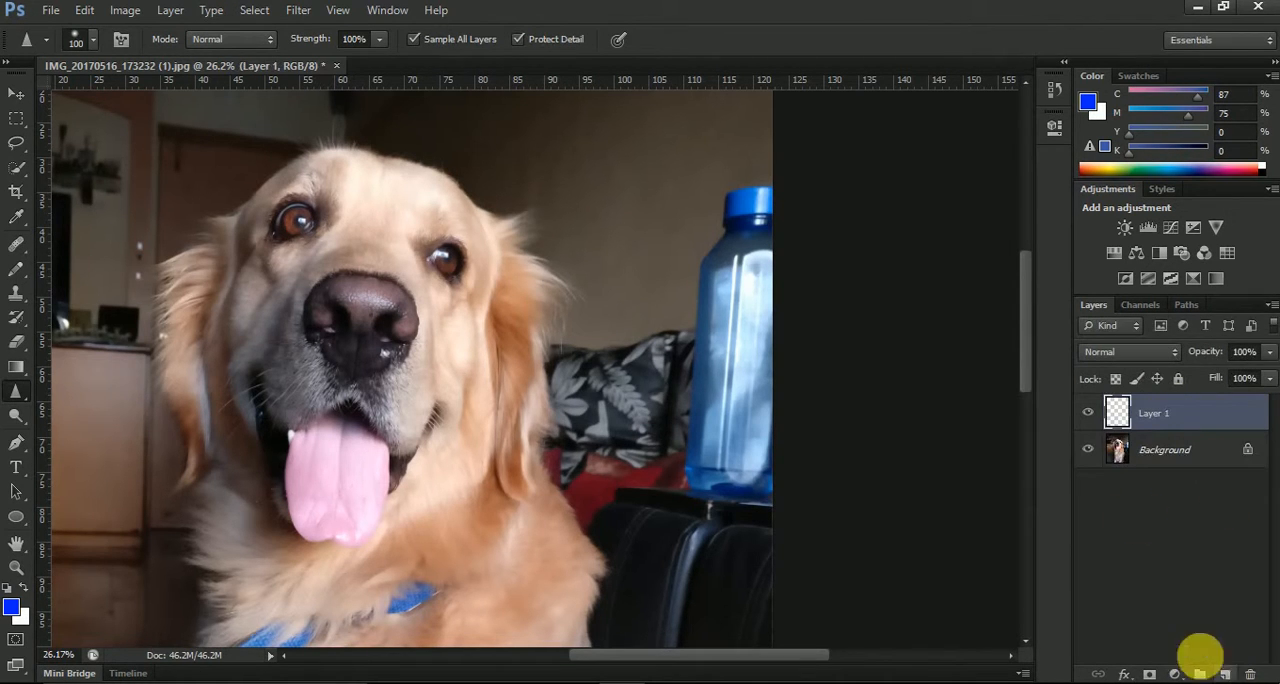
{"action": "left_click", "coordinate": [1140, 354]}
{"action": "left_click", "coordinate": [1183, 548]}
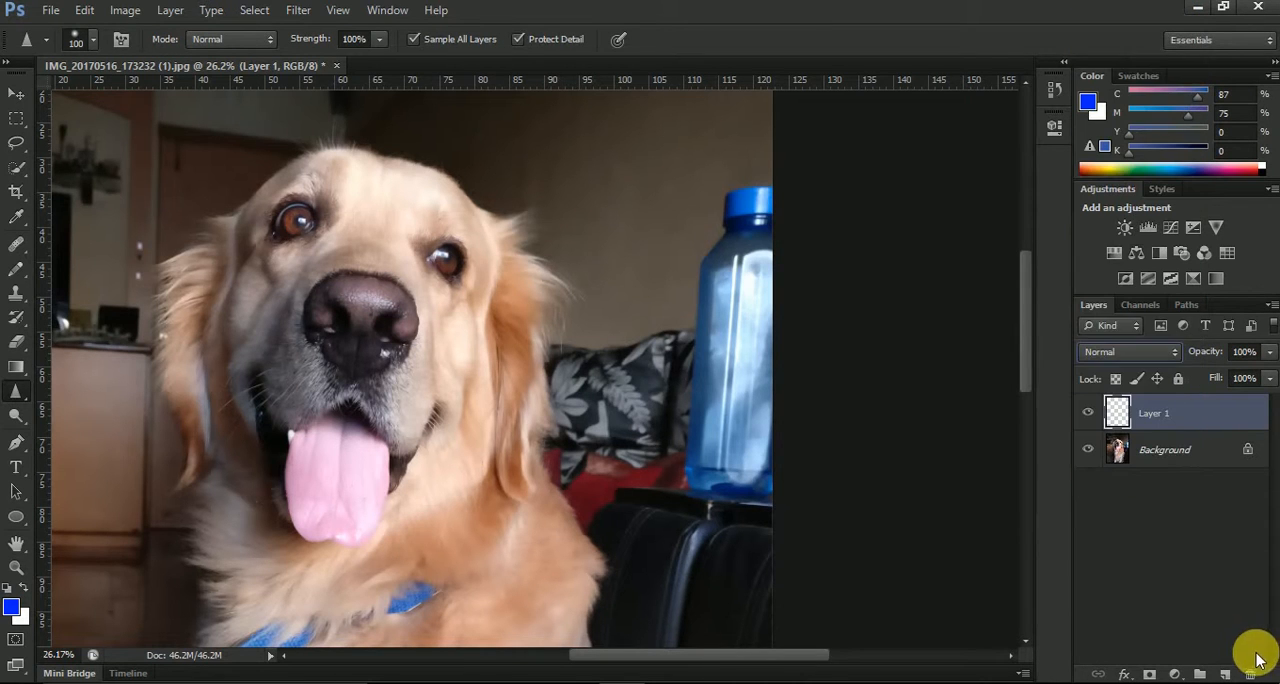
{"action": "left_click", "coordinate": [1250, 675]}
{"action": "key", "text": "Return"}
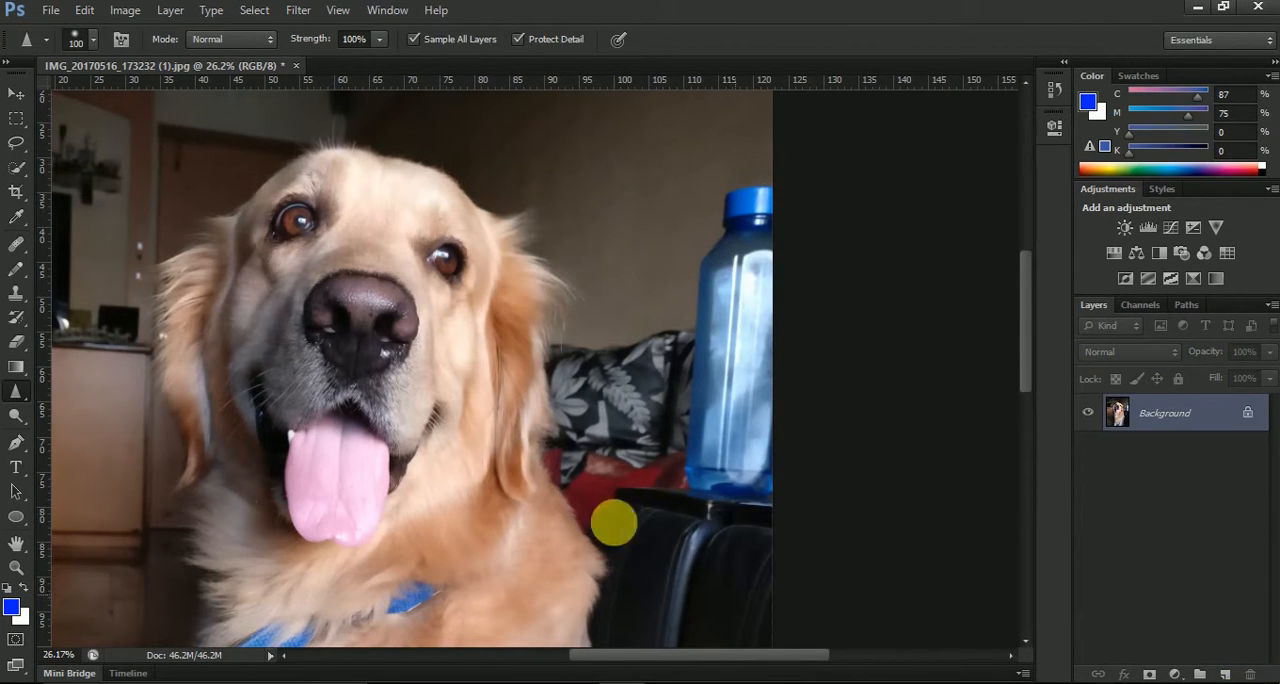
Try sharpening the dog's eye nearest the bottle on the Background layer in Normal mode at 100% strength
{"action": "left_click", "coordinate": [226, 40]}
{"action": "left_click", "coordinate": [223, 38]}
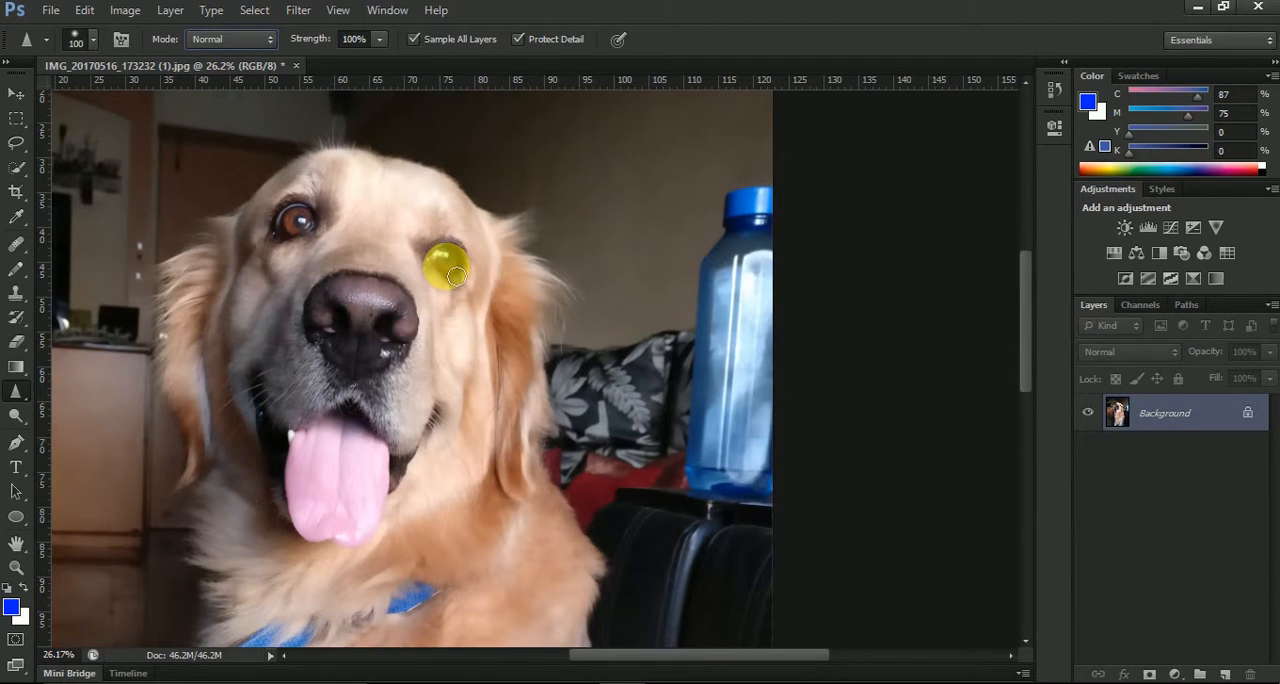
{"action": "key", "text": "ctrl+plus"}
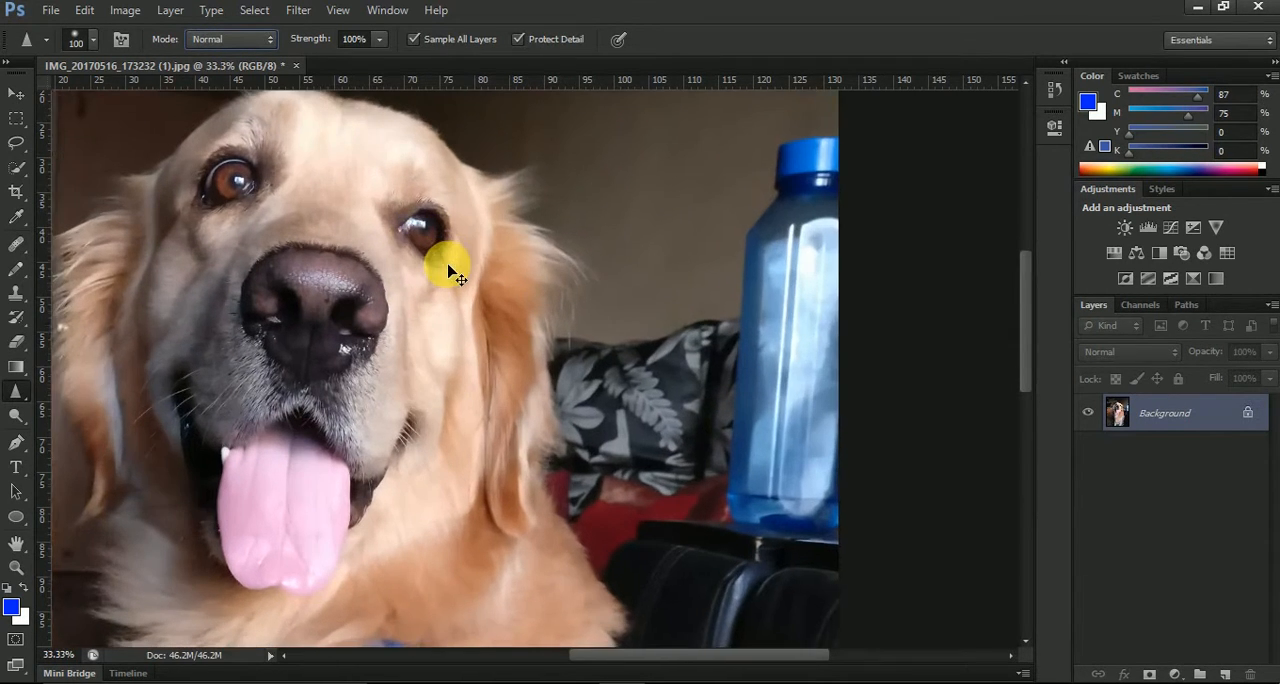
{"action": "mouse_move", "coordinate": [412, 232]}
{"action": "left_mouse_down"}
{"action": "mouse_move", "coordinate": [456, 226]}
{"action": "mouse_move", "coordinate": [416, 218]}
{"action": "left_mouse_up"}
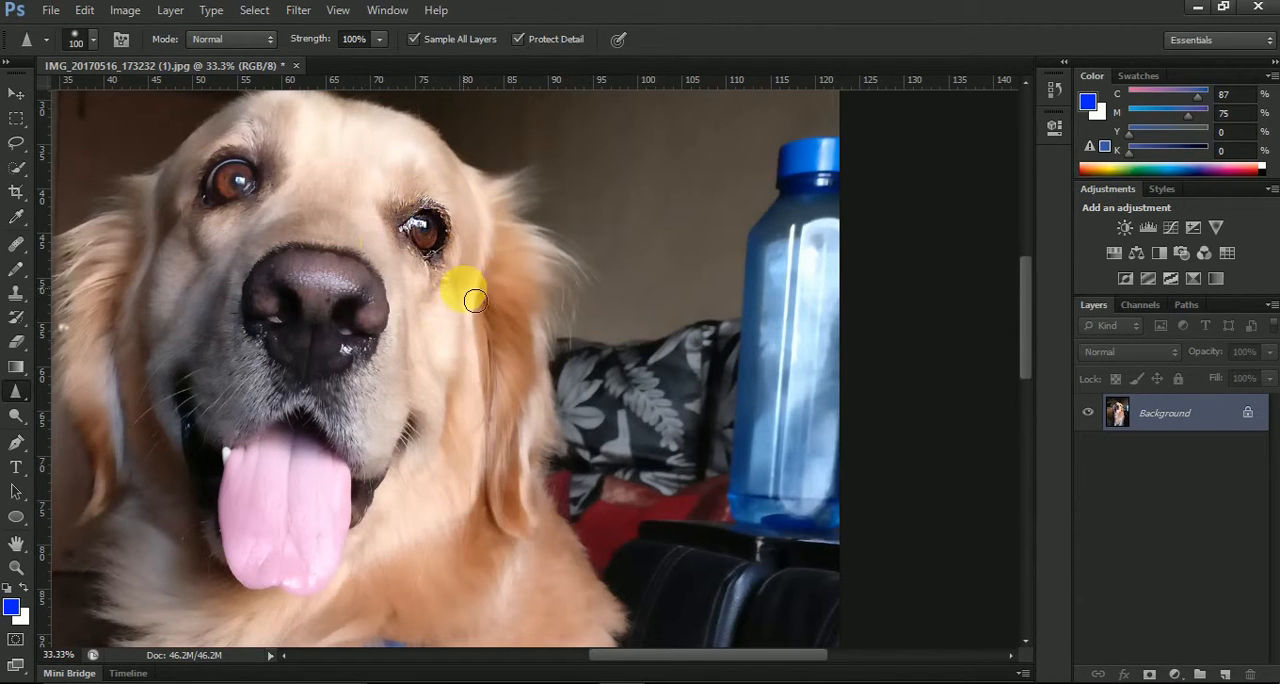
{"action": "key", "text": "ctrl+z"}
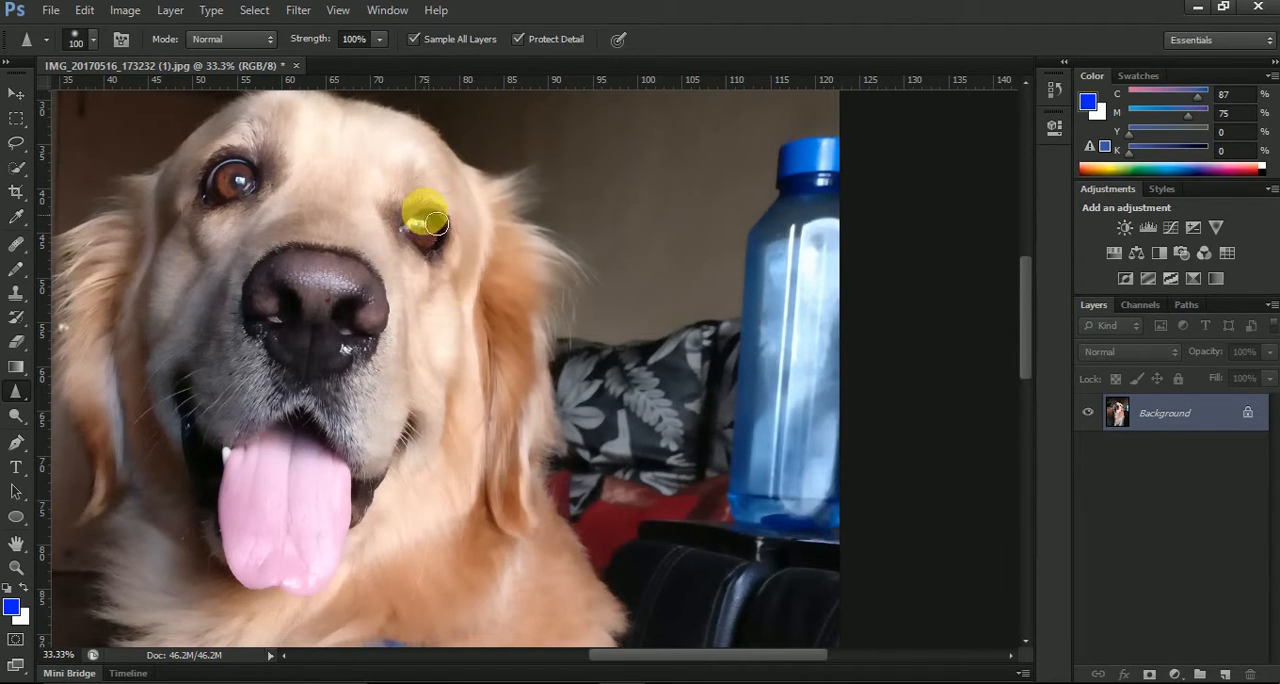
Try the Sharpen tool in Darken mode on the dog's eye nearest the bottle
{"action": "left_click", "coordinate": [251, 39]}
{"action": "left_click", "coordinate": [212, 90]}
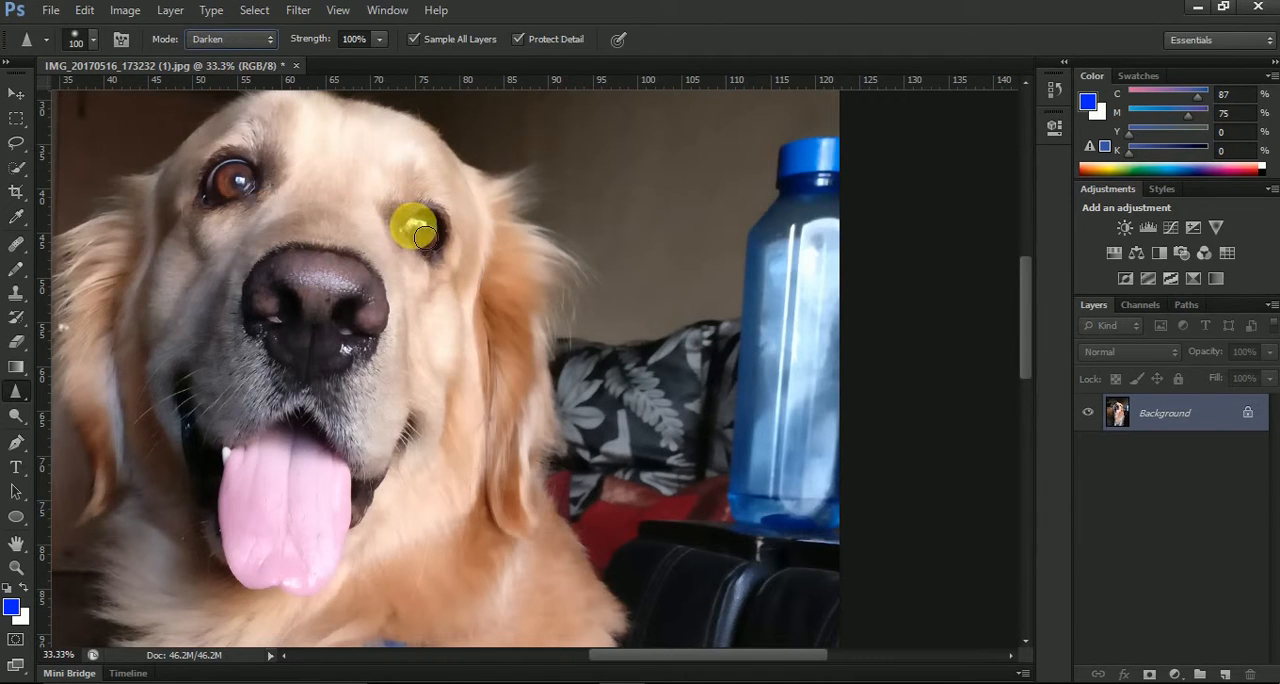
{"action": "mouse_move", "coordinate": [434, 222]}
{"action": "left_mouse_down"}
{"action": "mouse_move", "coordinate": [446, 284]}
{"action": "mouse_move", "coordinate": [434, 250]}
{"action": "mouse_move", "coordinate": [453, 238]}
{"action": "mouse_move", "coordinate": [450, 287]}
{"action": "mouse_move", "coordinate": [462, 240]}
{"action": "mouse_move", "coordinate": [457, 292]}
{"action": "mouse_move", "coordinate": [453, 244]}
{"action": "mouse_move", "coordinate": [404, 226]}
{"action": "mouse_move", "coordinate": [437, 290]}
{"action": "mouse_move", "coordinate": [478, 314]}
{"action": "mouse_move", "coordinate": [422, 218]}
{"action": "mouse_move", "coordinate": [472, 218]}
{"action": "mouse_move", "coordinate": [474, 251]}
{"action": "mouse_move", "coordinate": [451, 223]}
{"action": "mouse_move", "coordinate": [475, 301]}
{"action": "left_mouse_up"}
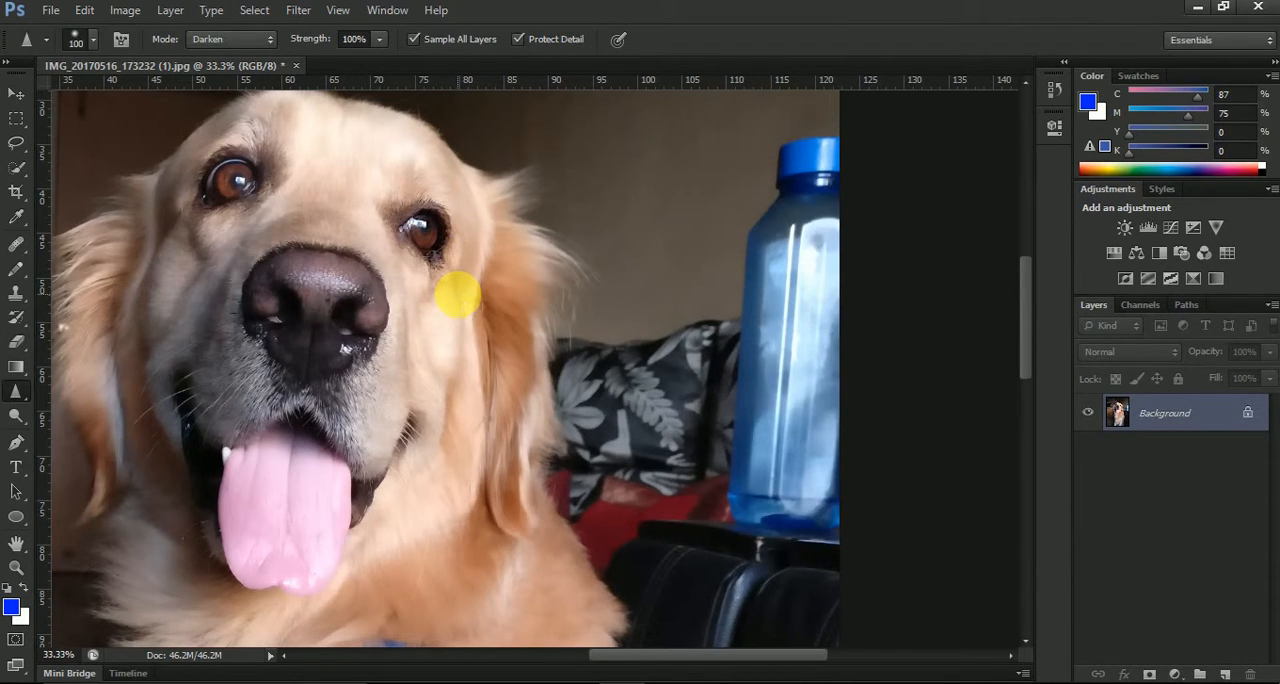
Try the Sharpen tool in Lighten mode on the dog's eye nearest the bottle
{"action": "left_click", "coordinate": [226, 39]}
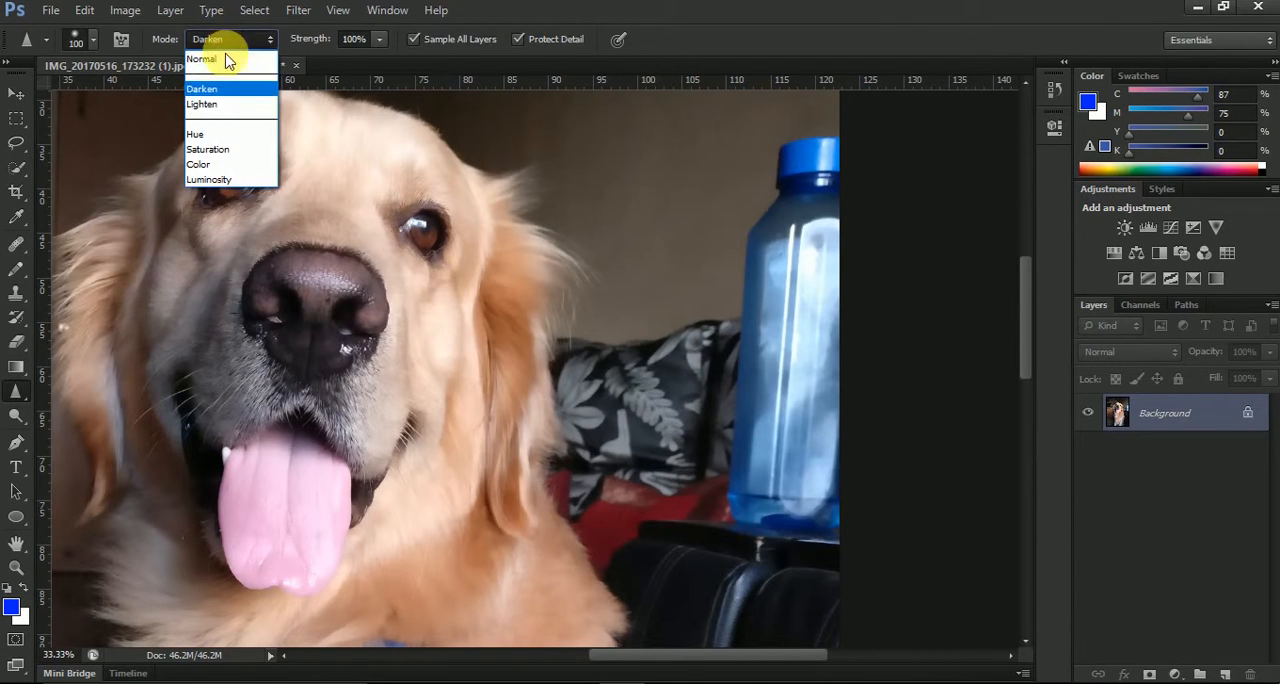
{"action": "left_click", "coordinate": [229, 100]}
{"action": "mouse_move", "coordinate": [434, 250]}
{"action": "left_mouse_down"}
{"action": "mouse_move", "coordinate": [411, 226]}
{"action": "mouse_move", "coordinate": [416, 241]}
{"action": "mouse_move", "coordinate": [455, 229]}
{"action": "mouse_move", "coordinate": [458, 279]}
{"action": "mouse_move", "coordinate": [445, 295]}
{"action": "mouse_move", "coordinate": [431, 245]}
{"action": "mouse_move", "coordinate": [541, 248]}
{"action": "mouse_move", "coordinate": [446, 238]}
{"action": "mouse_move", "coordinate": [486, 298]}
{"action": "mouse_move", "coordinate": [470, 301]}
{"action": "mouse_move", "coordinate": [409, 256]}
{"action": "mouse_move", "coordinate": [441, 287]}
{"action": "left_mouse_up"}
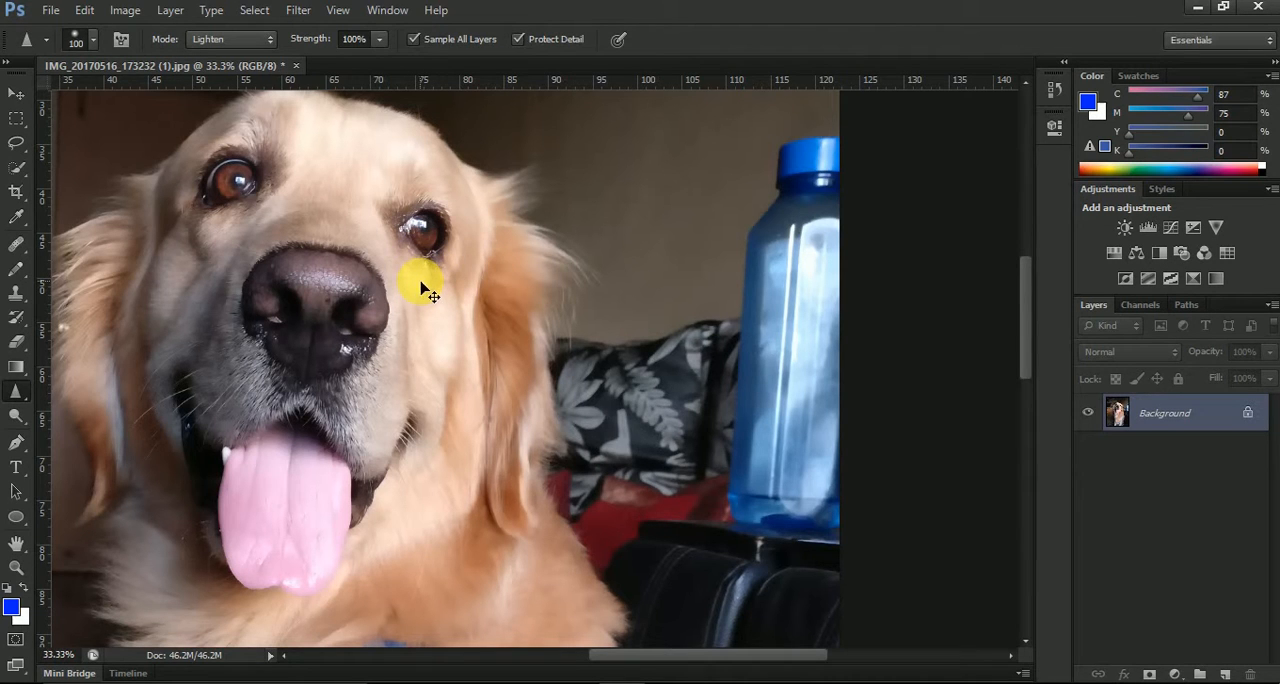
Try the Sharpen tool in Hue mode on the dog's eye nearest the bottle
{"action": "left_click", "coordinate": [265, 46]}
{"action": "left_click", "coordinate": [222, 131]}
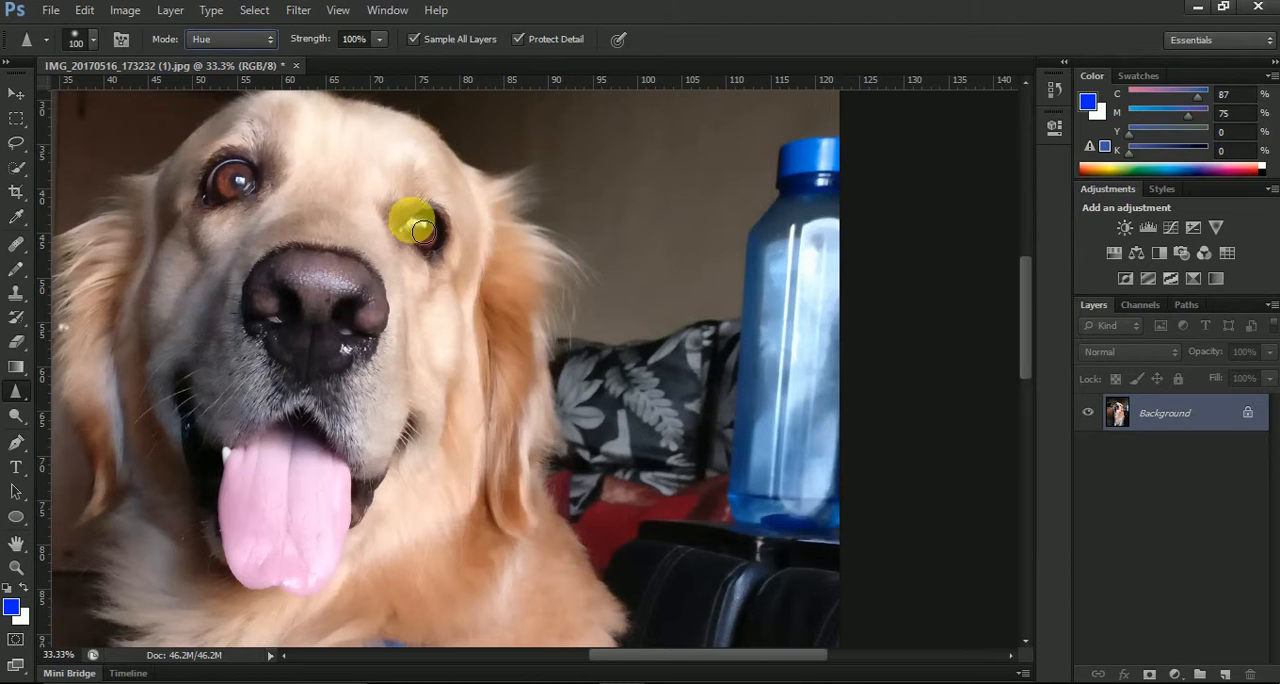
{"action": "mouse_move", "coordinate": [421, 232]}
{"action": "left_mouse_down"}
{"action": "mouse_move", "coordinate": [447, 278]}
{"action": "mouse_move", "coordinate": [418, 230]}
{"action": "mouse_move", "coordinate": [440, 276]}
{"action": "mouse_move", "coordinate": [431, 221]}
{"action": "mouse_move", "coordinate": [447, 233]}
{"action": "mouse_move", "coordinate": [447, 268]}
{"action": "mouse_move", "coordinate": [448, 243]}
{"action": "mouse_move", "coordinate": [398, 235]}
{"action": "mouse_move", "coordinate": [437, 244]}
{"action": "mouse_move", "coordinate": [450, 287]}
{"action": "mouse_move", "coordinate": [445, 239]}
{"action": "mouse_move", "coordinate": [404, 222]}
{"action": "mouse_move", "coordinate": [425, 272]}
{"action": "mouse_move", "coordinate": [457, 267]}
{"action": "mouse_move", "coordinate": [448, 292]}
{"action": "mouse_move", "coordinate": [443, 213]}
{"action": "mouse_move", "coordinate": [413, 233]}
{"action": "mouse_move", "coordinate": [462, 266]}
{"action": "mouse_move", "coordinate": [627, 453]}
{"action": "mouse_move", "coordinate": [471, 271]}
{"action": "left_mouse_up"}
{"action": "key", "text": "ctrl+z"}
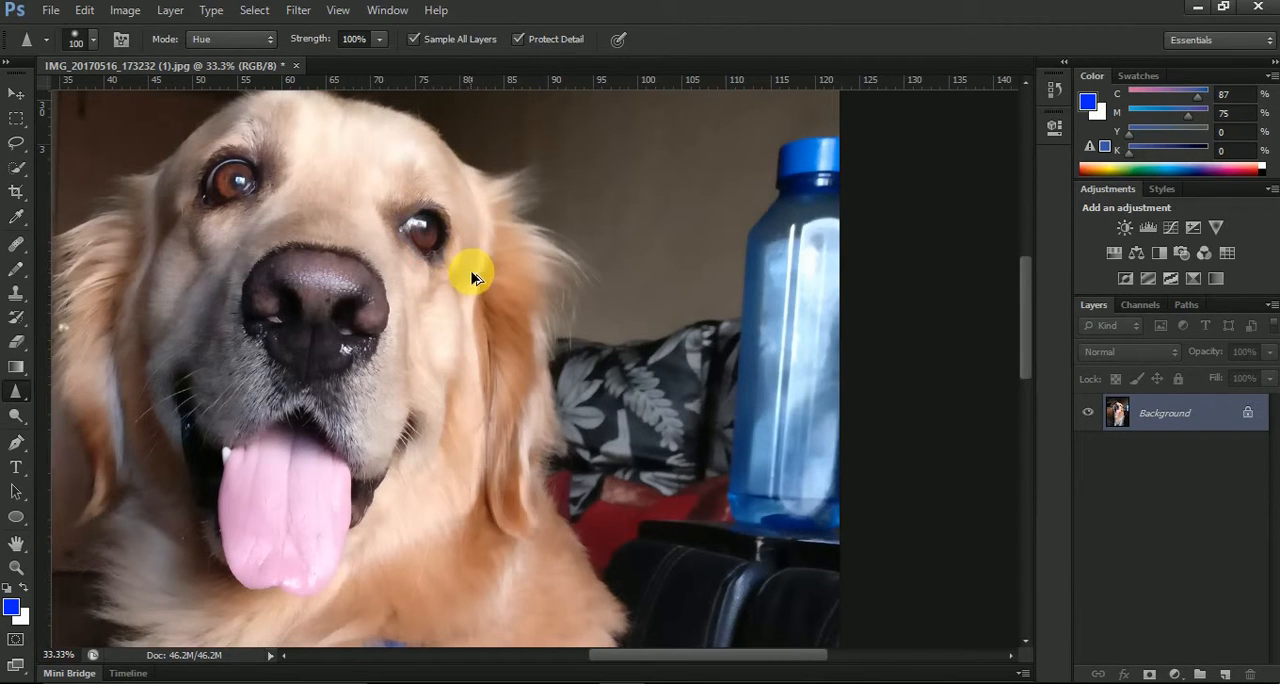
Try the Sharpen tool in Saturation mode on the dog's eye nearest the bottle
{"action": "left_click", "coordinate": [230, 39]}
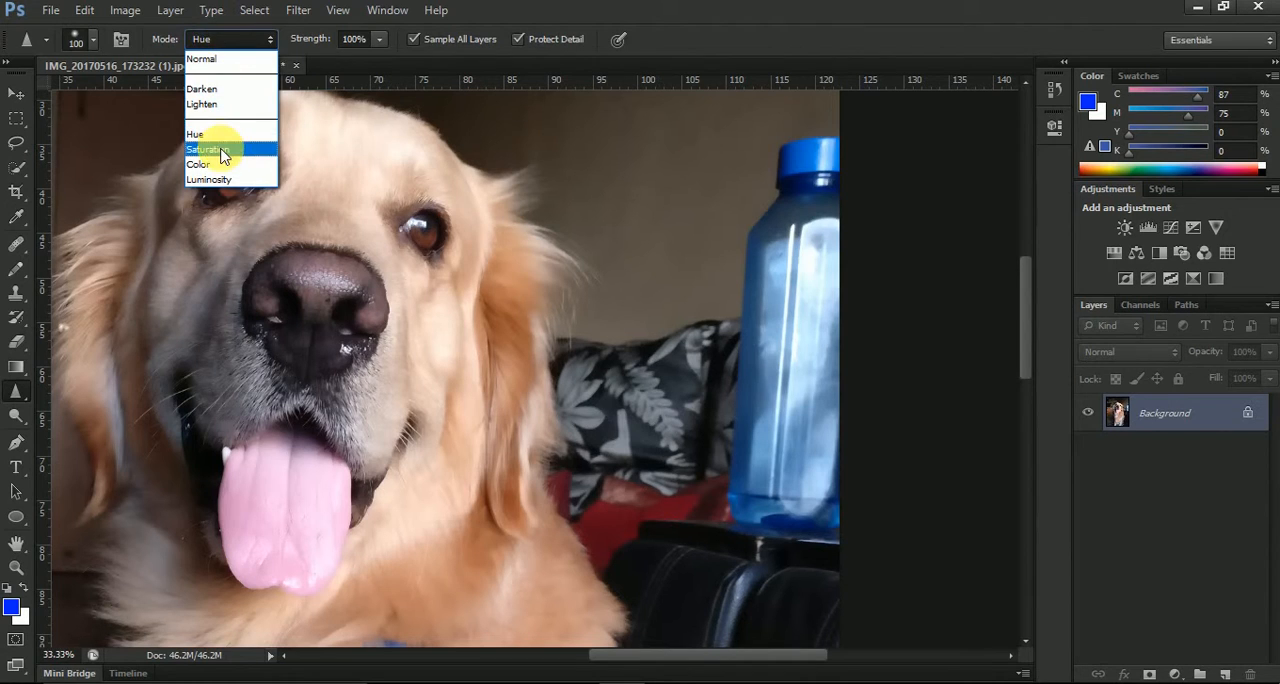
{"action": "left_click", "coordinate": [208, 149]}
{"action": "mouse_move", "coordinate": [425, 215]}
{"action": "left_mouse_down"}
{"action": "mouse_move", "coordinate": [428, 243]}
{"action": "mouse_move", "coordinate": [399, 225]}
{"action": "mouse_move", "coordinate": [455, 220]}
{"action": "mouse_move", "coordinate": [420, 229]}
{"action": "mouse_move", "coordinate": [465, 237]}
{"action": "mouse_move", "coordinate": [455, 268]}
{"action": "mouse_move", "coordinate": [466, 275]}
{"action": "mouse_move", "coordinate": [445, 239]}
{"action": "mouse_move", "coordinate": [444, 302]}
{"action": "mouse_move", "coordinate": [432, 263]}
{"action": "mouse_move", "coordinate": [461, 232]}
{"action": "mouse_move", "coordinate": [407, 199]}
{"action": "mouse_move", "coordinate": [452, 206]}
{"action": "mouse_move", "coordinate": [448, 221]}
{"action": "mouse_move", "coordinate": [457, 206]}
{"action": "mouse_move", "coordinate": [471, 281]}
{"action": "mouse_move", "coordinate": [456, 290]}
{"action": "left_mouse_up"}
Try the Sharpen tool in Color mode on the dog's eye nearest the bottle
{"action": "left_click", "coordinate": [230, 38]}
{"action": "left_click", "coordinate": [205, 164]}
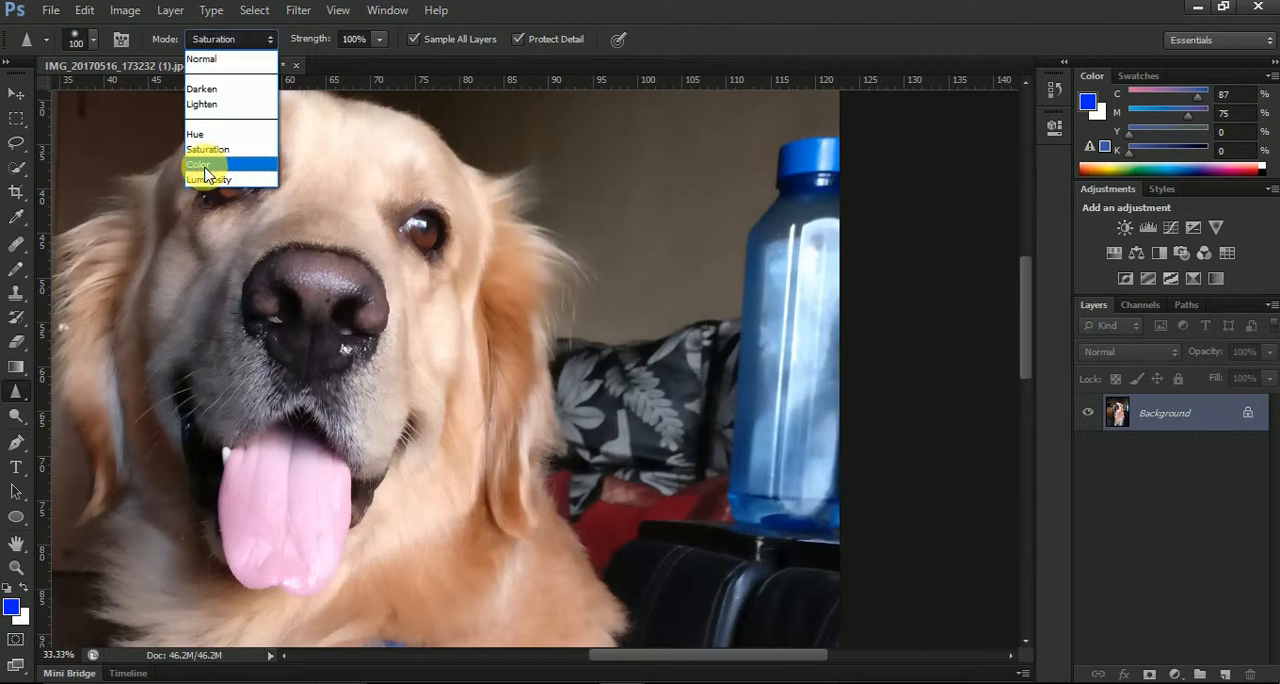
{"action": "mouse_move", "coordinate": [412, 232]}
{"action": "left_mouse_down"}
{"action": "mouse_move", "coordinate": [440, 216]}
{"action": "mouse_move", "coordinate": [425, 232]}
{"action": "mouse_move", "coordinate": [440, 232]}
{"action": "mouse_move", "coordinate": [455, 287]}
{"action": "mouse_move", "coordinate": [412, 224]}
{"action": "mouse_move", "coordinate": [432, 275]}
{"action": "mouse_move", "coordinate": [413, 229]}
{"action": "mouse_move", "coordinate": [432, 208]}
{"action": "mouse_move", "coordinate": [456, 224]}
{"action": "mouse_move", "coordinate": [434, 277]}
{"action": "mouse_move", "coordinate": [486, 291]}
{"action": "mouse_move", "coordinate": [446, 289]}
{"action": "mouse_move", "coordinate": [510, 283]}
{"action": "left_mouse_up"}
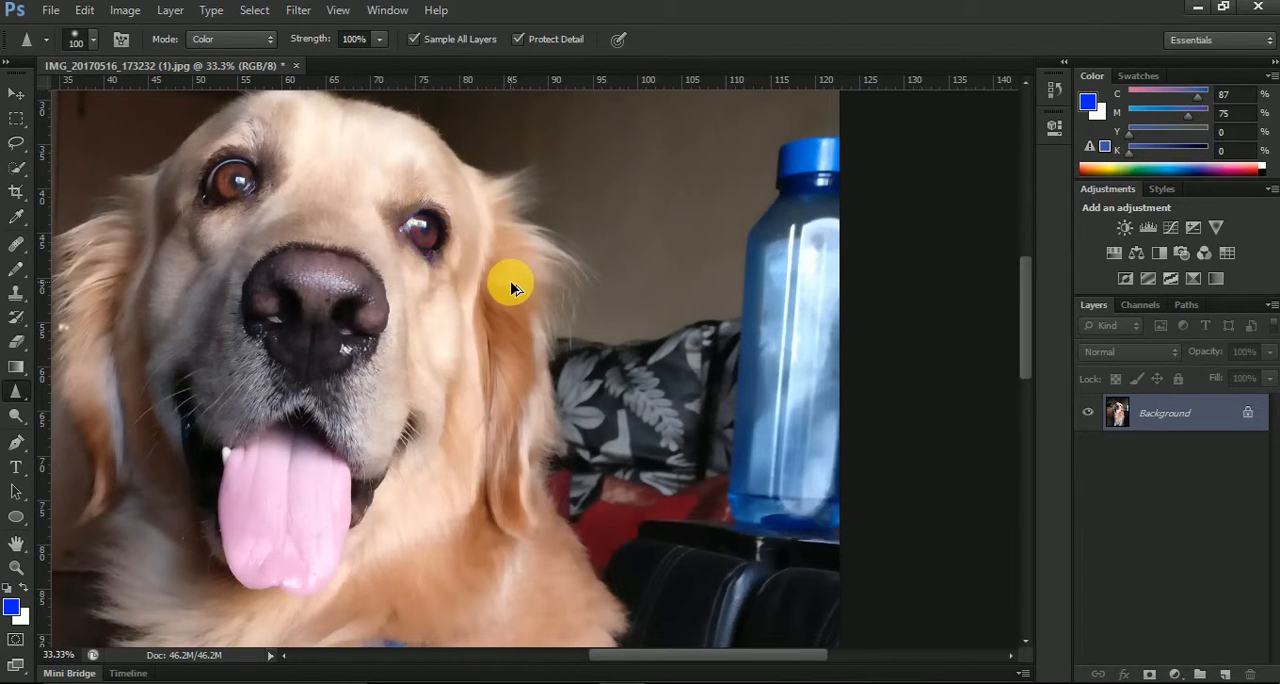
Set the Sharpen tool to Luminosity mode and sharpen the dog's eye nearest the bottle
{"action": "left_click", "coordinate": [228, 40]}
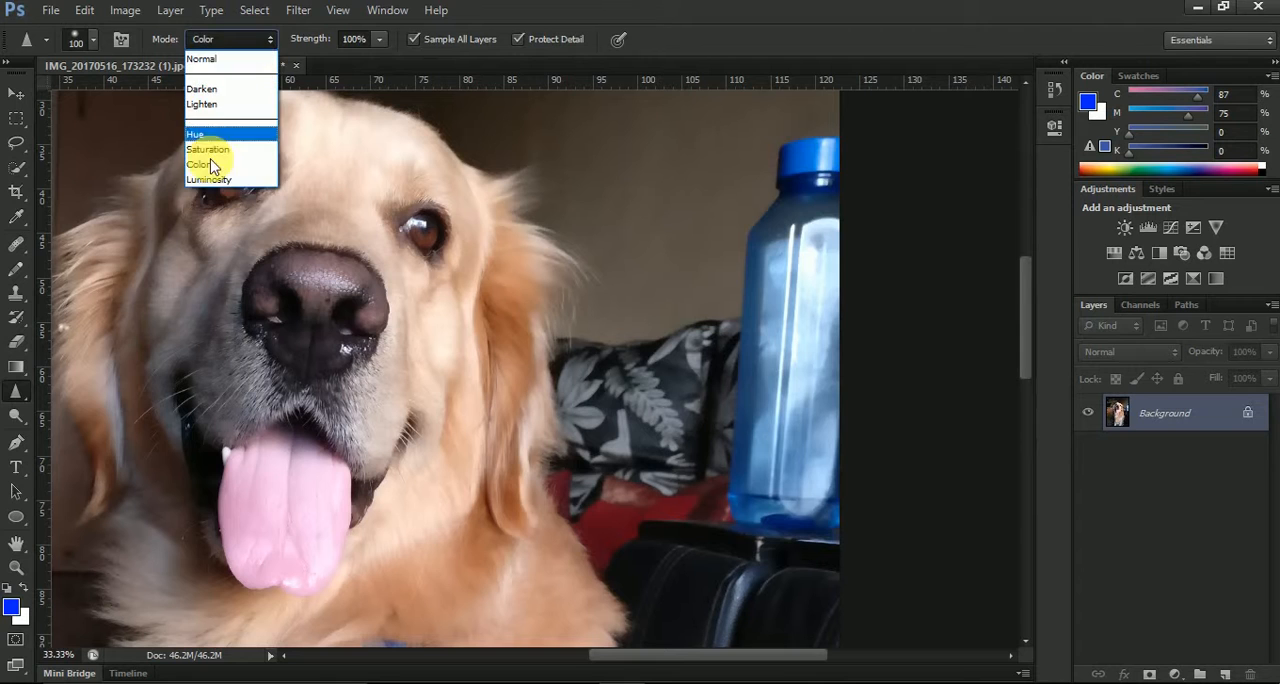
{"action": "left_click", "coordinate": [209, 179]}
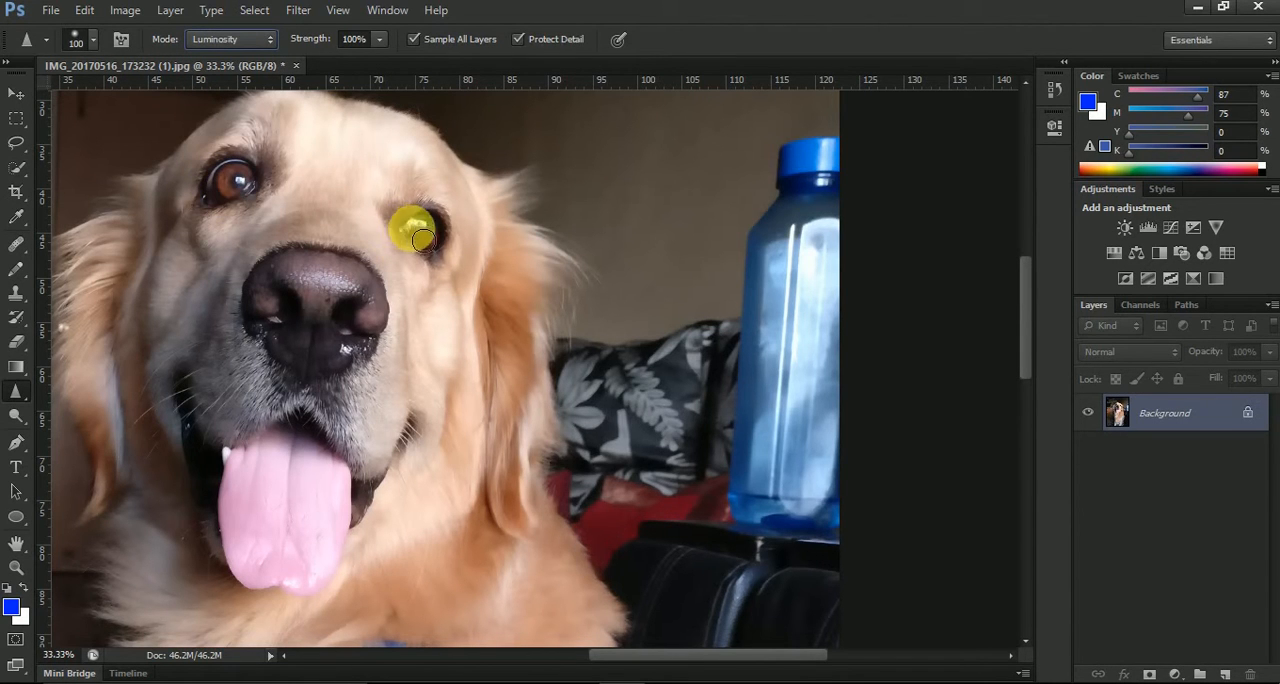
{"action": "left_click_drag", "start_coordinate": [432, 247], "coordinate": [408, 237]}
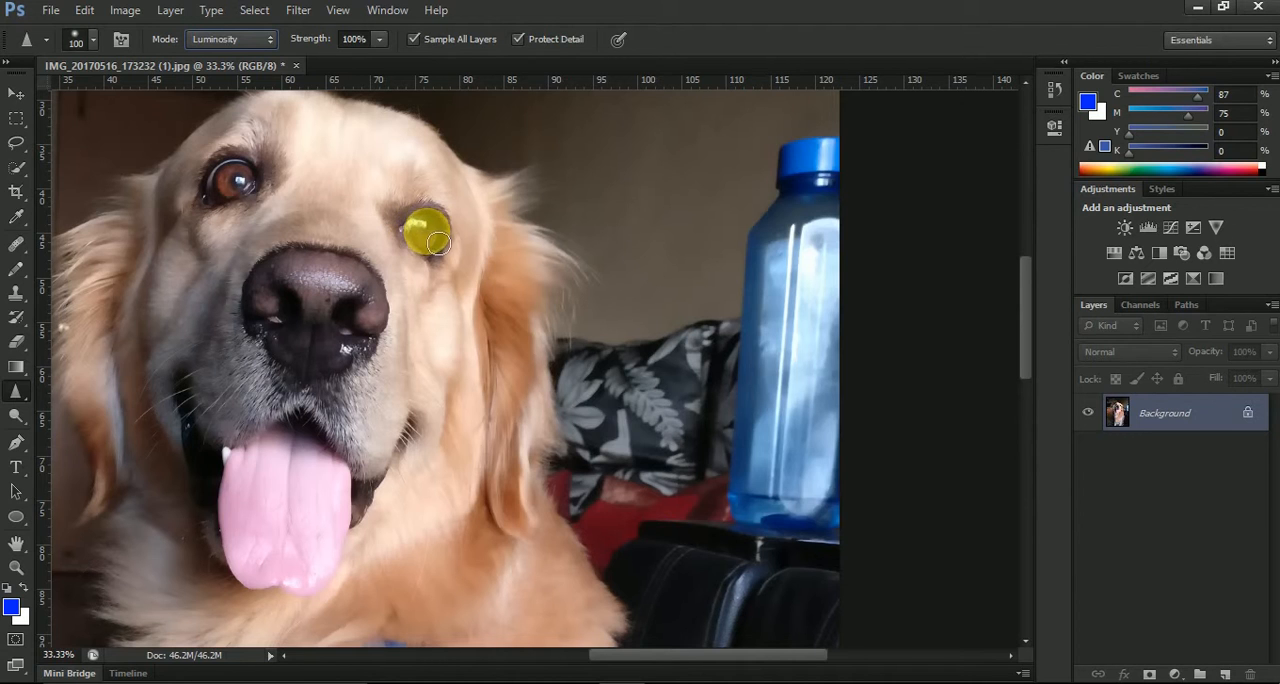
{"action": "mouse_move", "coordinate": [427, 235]}
{"action": "left_mouse_down"}
{"action": "mouse_move", "coordinate": [434, 273]}
{"action": "mouse_move", "coordinate": [486, 289]}
{"action": "mouse_move", "coordinate": [408, 239]}
{"action": "mouse_move", "coordinate": [505, 237]}
{"action": "mouse_move", "coordinate": [450, 271]}
{"action": "mouse_move", "coordinate": [412, 257]}
{"action": "mouse_move", "coordinate": [424, 269]}
{"action": "mouse_move", "coordinate": [433, 254]}
{"action": "mouse_move", "coordinate": [426, 229]}
{"action": "mouse_move", "coordinate": [430, 260]}
{"action": "mouse_move", "coordinate": [480, 278]}
{"action": "left_mouse_up"}
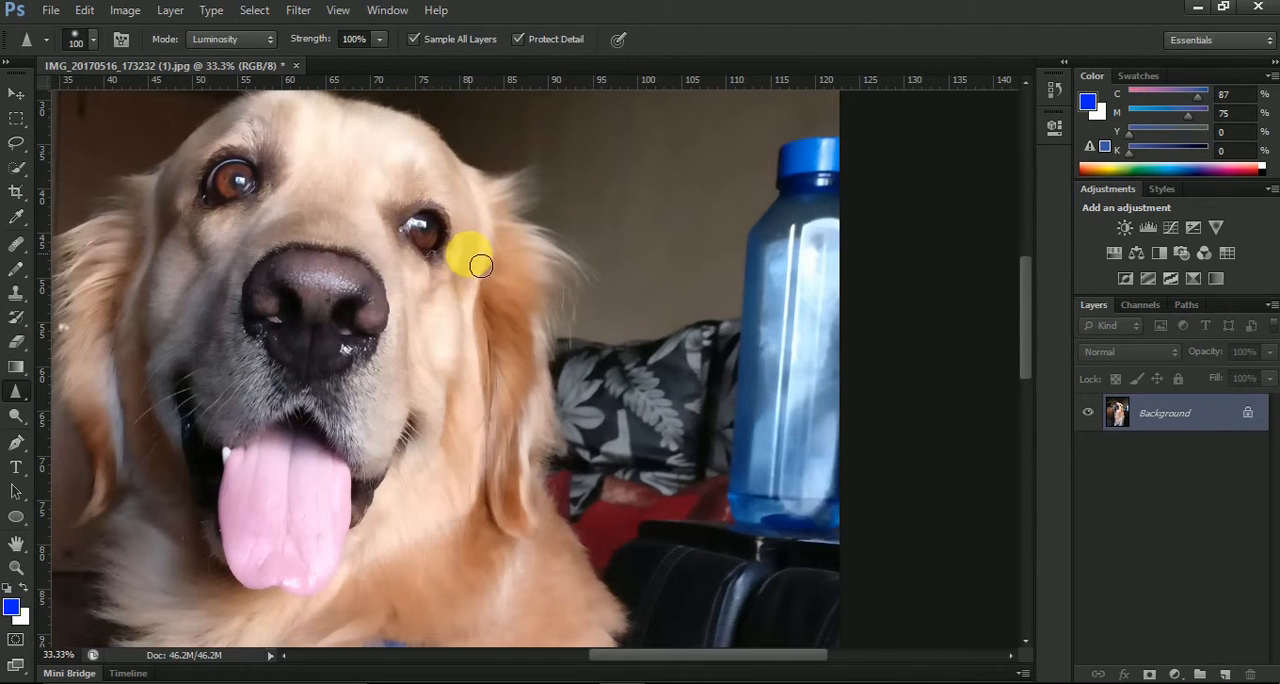
{"action": "scroll", "coordinate": [474, 247], "scroll_direction": "down", "scroll_amount": 2}
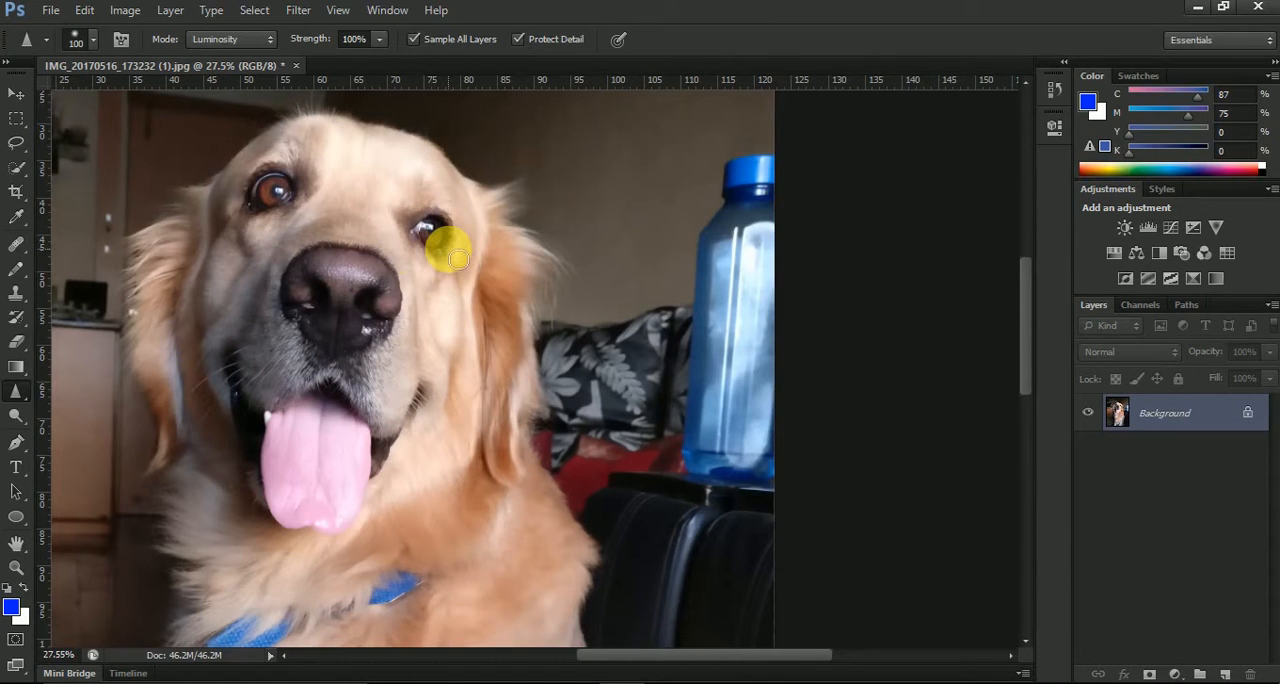
{"action": "scroll", "coordinate": [450, 245], "scroll_direction": "up", "scroll_amount": 1}
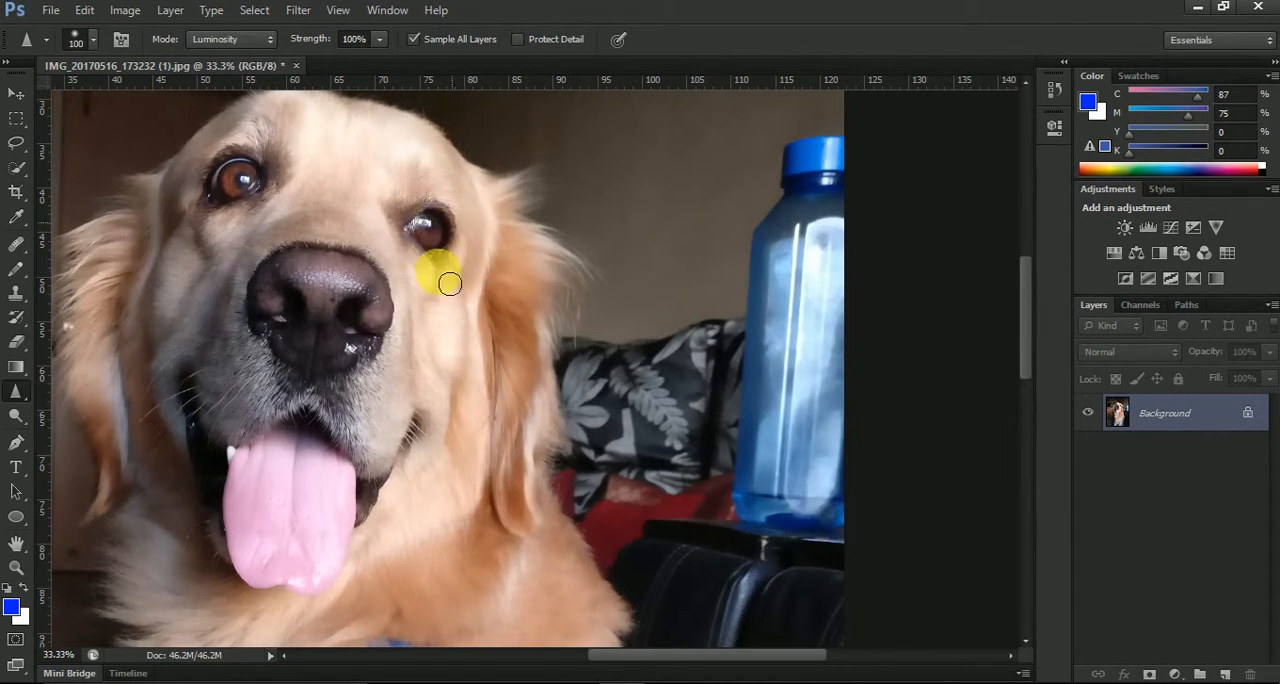
Try repeated Sharpen strokes in Luminosity mode over and below the dog's eye nearest the bottle, without detail protection
{"action": "mouse_move", "coordinate": [472, 272]}
{"action": "left_mouse_down"}
{"action": "mouse_move", "coordinate": [429, 229]}
{"action": "mouse_move", "coordinate": [444, 233]}
{"action": "left_mouse_up"}
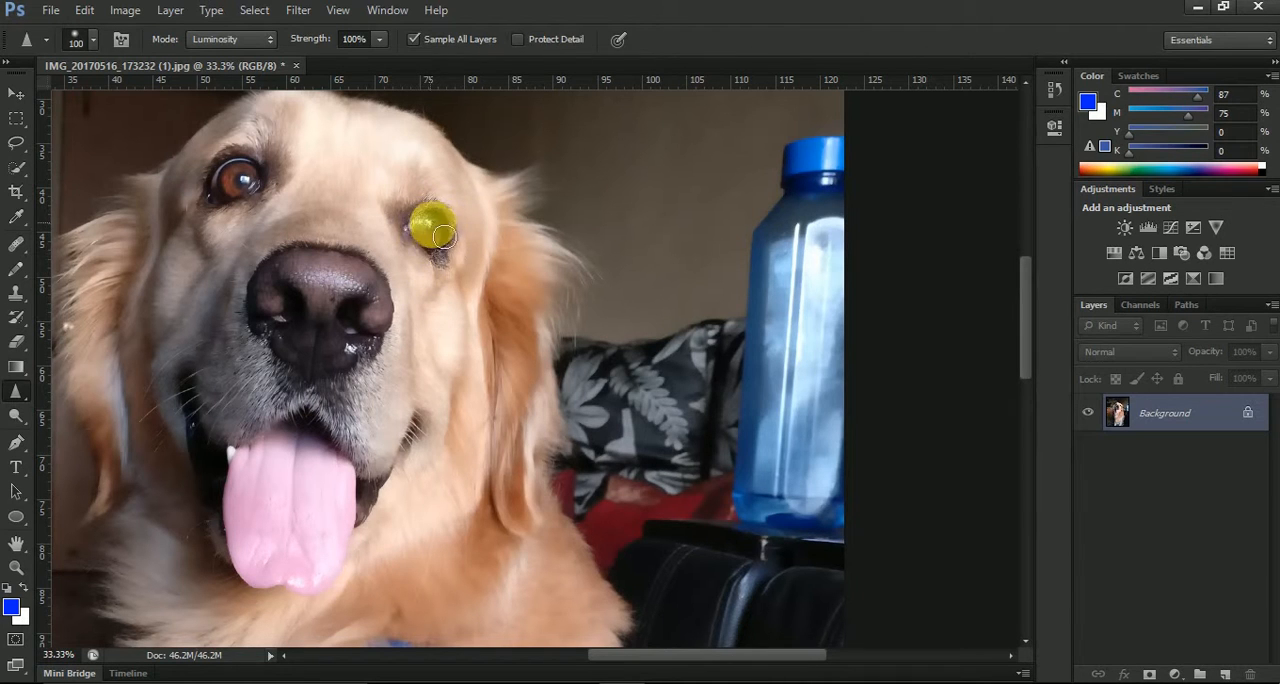
{"action": "mouse_move", "coordinate": [456, 290]}
{"action": "left_mouse_down"}
{"action": "mouse_move", "coordinate": [420, 228]}
{"action": "mouse_move", "coordinate": [438, 236]}
{"action": "left_mouse_up"}
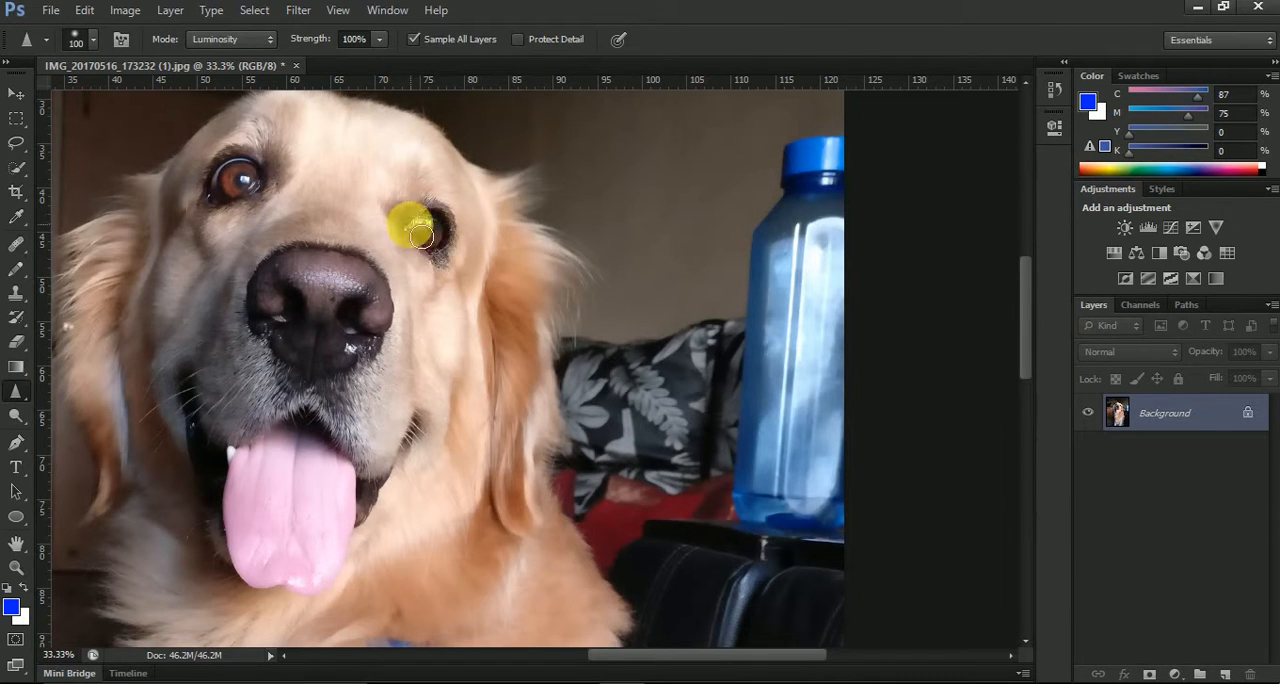
{"action": "mouse_move", "coordinate": [466, 275]}
{"action": "left_mouse_down"}
{"action": "mouse_move", "coordinate": [469, 229]}
{"action": "mouse_move", "coordinate": [445, 252]}
{"action": "mouse_move", "coordinate": [432, 234]}
{"action": "mouse_move", "coordinate": [444, 230]}
{"action": "mouse_move", "coordinate": [455, 273]}
{"action": "mouse_move", "coordinate": [455, 240]}
{"action": "mouse_move", "coordinate": [421, 242]}
{"action": "mouse_move", "coordinate": [454, 220]}
{"action": "mouse_move", "coordinate": [417, 251]}
{"action": "mouse_move", "coordinate": [461, 258]}
{"action": "left_mouse_up"}
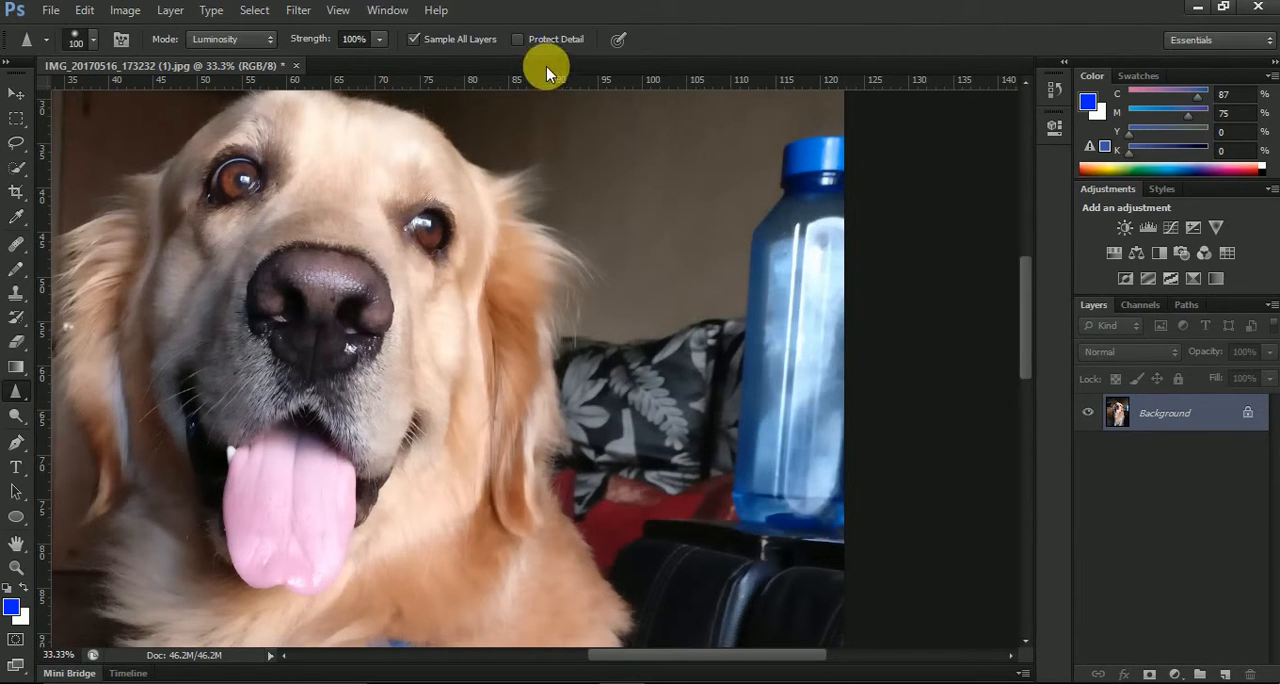
Turn on Protect Detail for the Sharpen tool and sharpen the dog's eye nearest the bottle
{"action": "left_click", "coordinate": [517, 39]}
{"action": "mouse_move", "coordinate": [453, 218]}
{"action": "left_mouse_down"}
{"action": "mouse_move", "coordinate": [417, 218]}
{"action": "mouse_move", "coordinate": [421, 240]}
{"action": "mouse_move", "coordinate": [432, 268]}
{"action": "mouse_move", "coordinate": [454, 271]}
{"action": "mouse_move", "coordinate": [458, 240]}
{"action": "mouse_move", "coordinate": [460, 297]}
{"action": "left_mouse_up"}
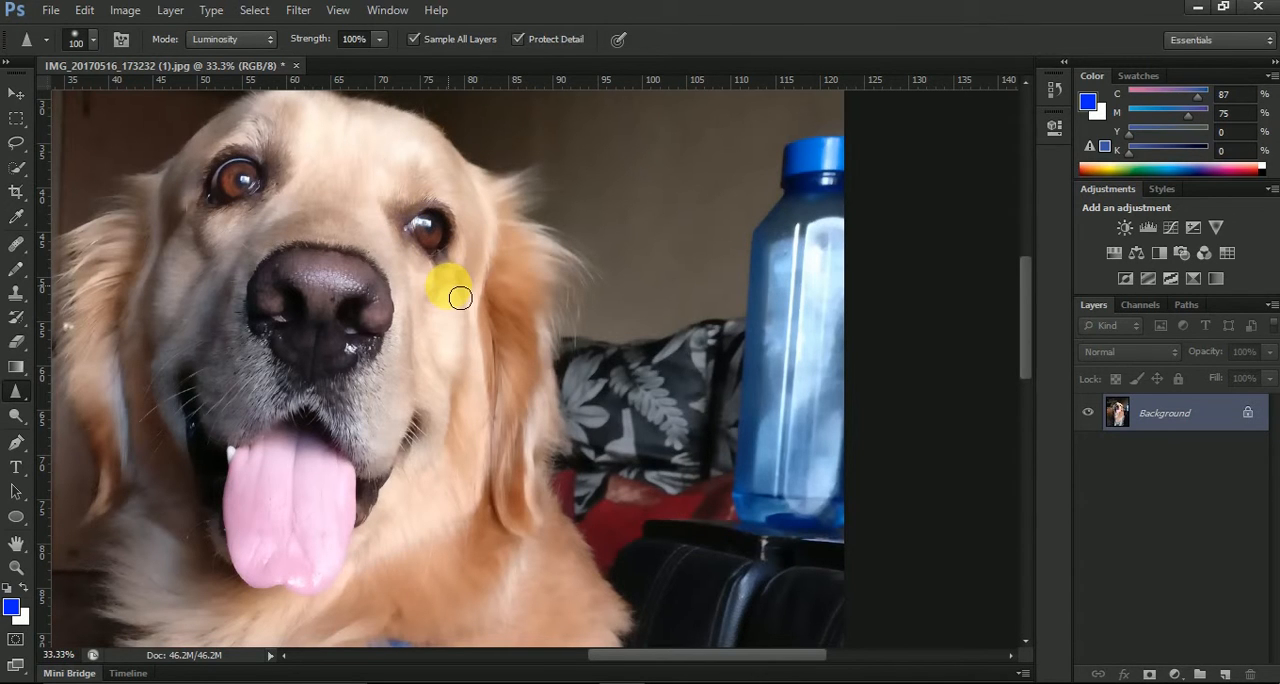
Switch to the Smudge tool and try a stroke beside the dog's eye nearest the bottle
{"action": "right_click", "coordinate": [17, 394]}
{"action": "left_click", "coordinate": [121, 419]}
{"action": "scroll", "coordinate": [338, 279], "scroll_direction": "down", "scroll_amount": 2}
{"action": "left_click_drag", "start_coordinate": [400, 233], "coordinate": [390, 238]}
Reduce the Smudge brush size to 90, set its mode to Normal and smudge the dog's eye nearest the bottle
{"action": "key", "text": "bracketleft"}
{"action": "key", "text": "bracketleft"}
{"action": "key", "text": "bracketleft"}
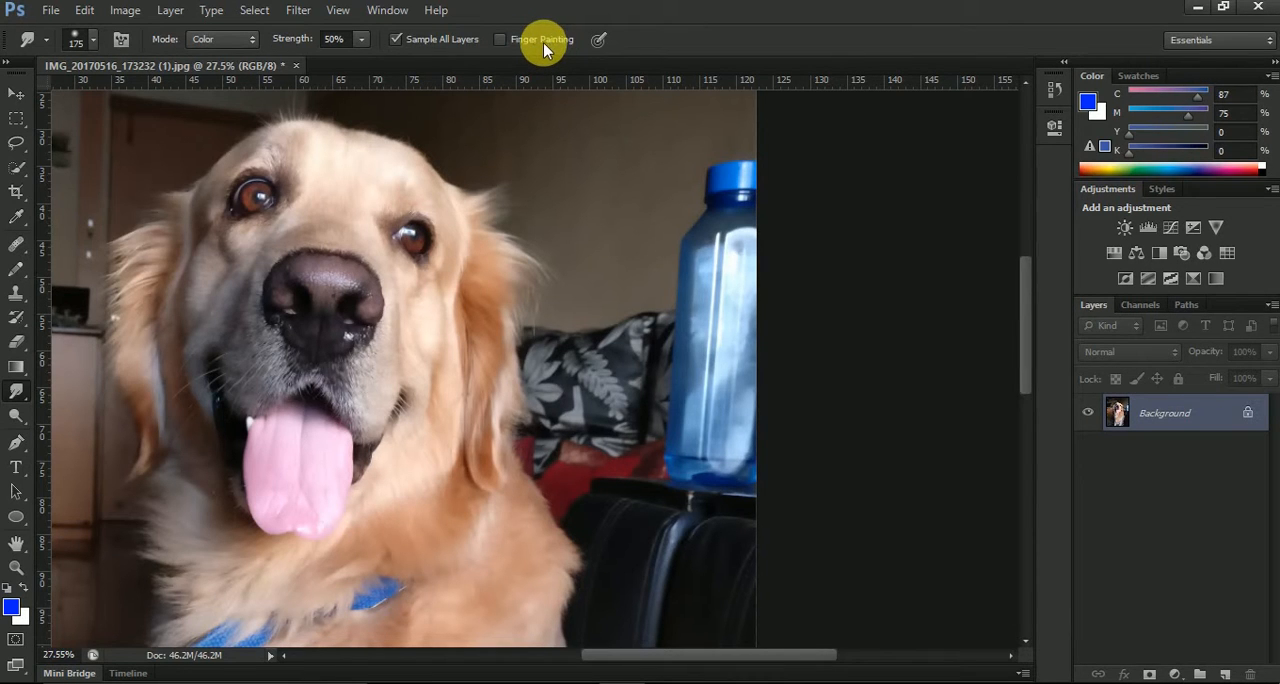
{"action": "key", "text": "bracketleft"}
{"action": "key", "text": "bracketleft"}
{"action": "key", "text": "bracketleft"}
{"action": "key", "text": "bracketleft"}
{"action": "left_click", "coordinate": [218, 38]}
{"action": "left_click", "coordinate": [210, 50]}
{"action": "mouse_move", "coordinate": [418, 239]}
{"action": "left_mouse_down"}
{"action": "mouse_move", "coordinate": [346, 188]}
{"action": "mouse_move", "coordinate": [406, 215]}
{"action": "mouse_move", "coordinate": [429, 186]}
{"action": "mouse_move", "coordinate": [440, 233]}
{"action": "mouse_move", "coordinate": [449, 208]}
{"action": "mouse_move", "coordinate": [445, 259]}
{"action": "mouse_move", "coordinate": [469, 282]}
{"action": "mouse_move", "coordinate": [422, 264]}
{"action": "left_mouse_up"}
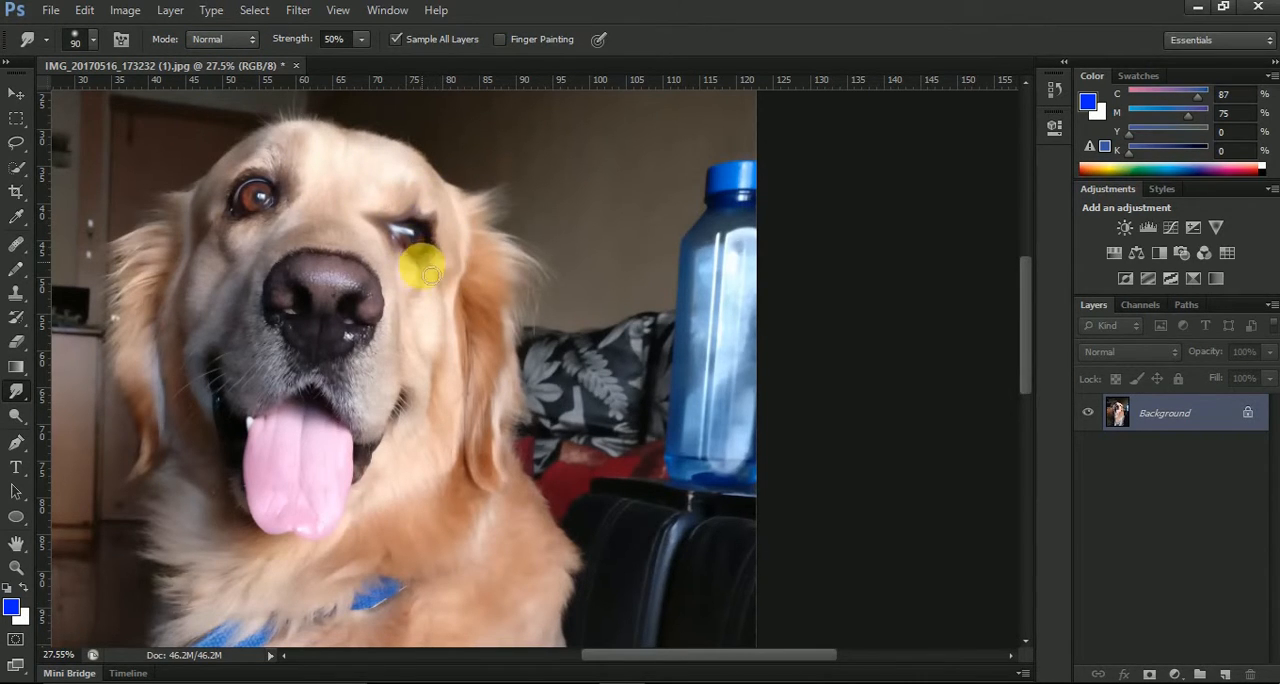
Set the foreground color to pure red (ff0000)
{"action": "scroll", "coordinate": [551, 191], "scroll_direction": "down", "scroll_amount": 2}
{"action": "left_click", "coordinate": [10, 605]}
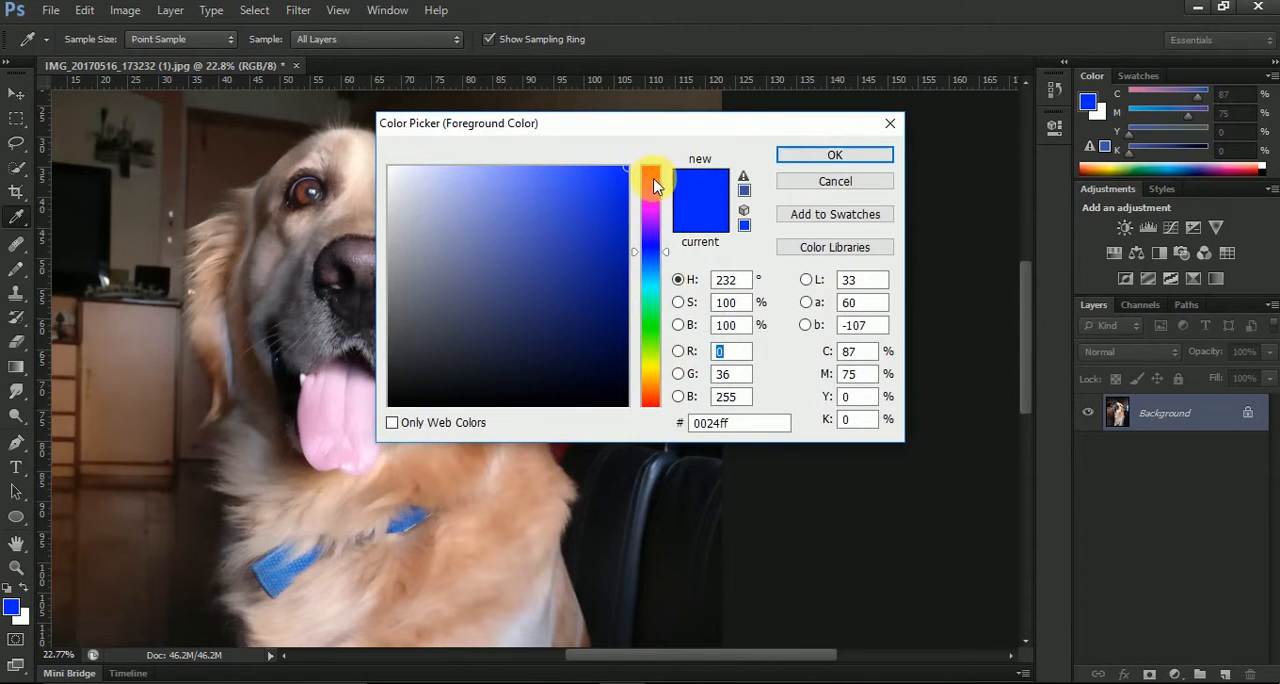
{"action": "left_click", "coordinate": [651, 166]}
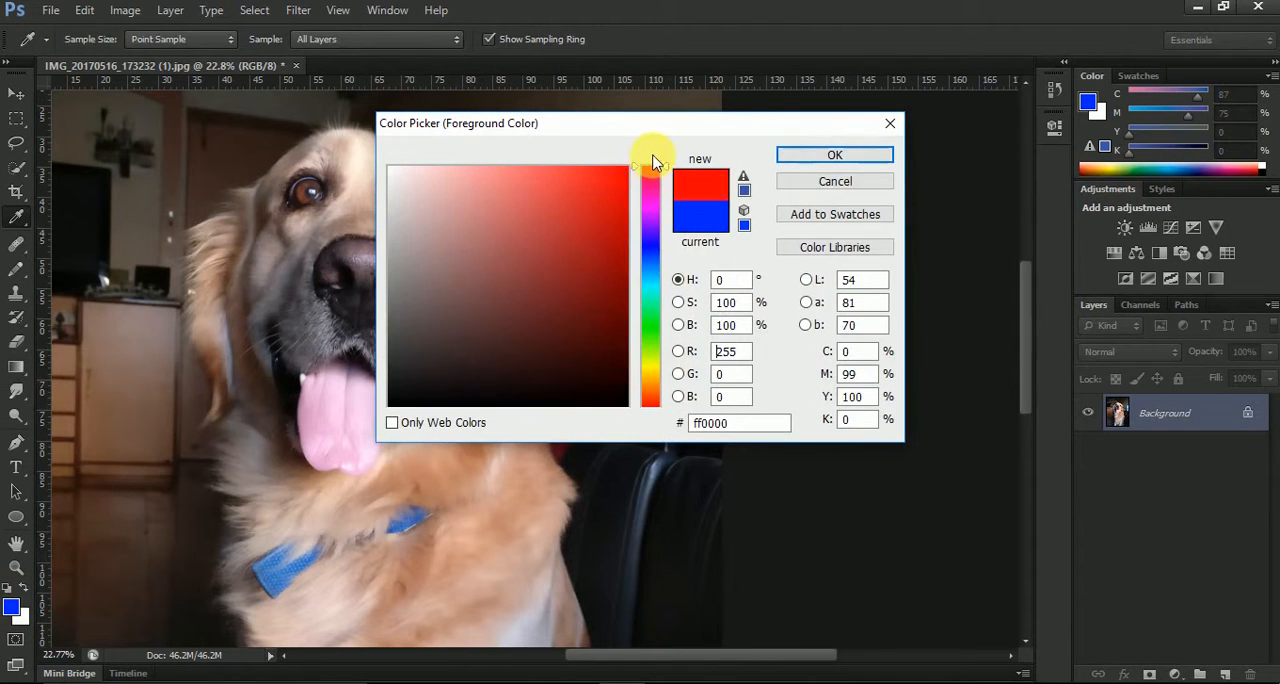
{"action": "left_click", "coordinate": [833, 160]}
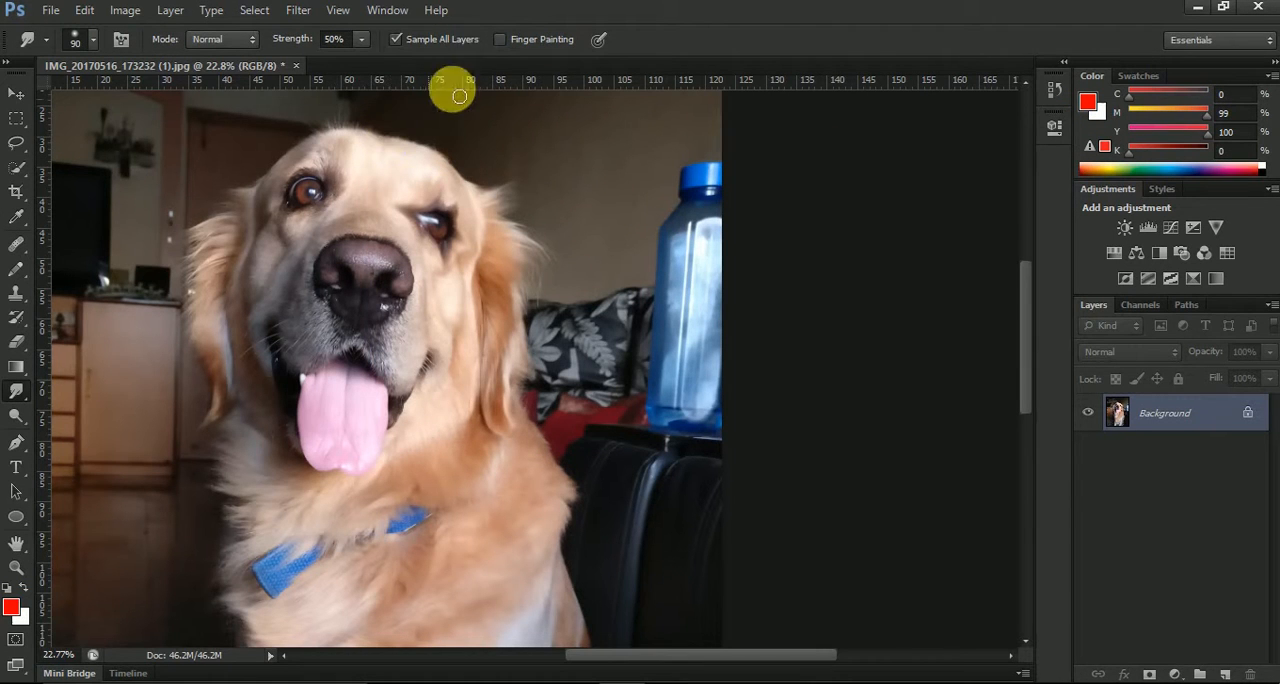
Turn on Finger Painting and smear red around the dog's eye farther from the bottle, plus a dab on the wall
{"action": "left_click", "coordinate": [500, 39]}
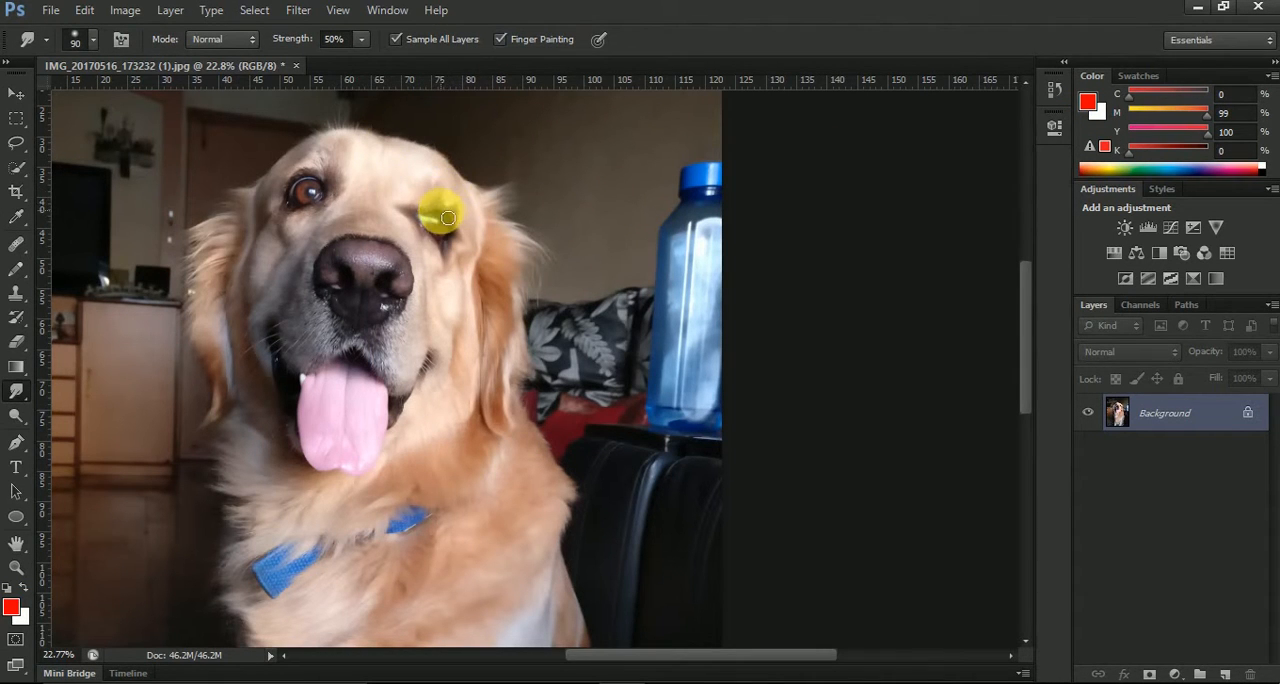
{"action": "left_click_drag", "start_coordinate": [447, 217], "coordinate": [476, 201]}
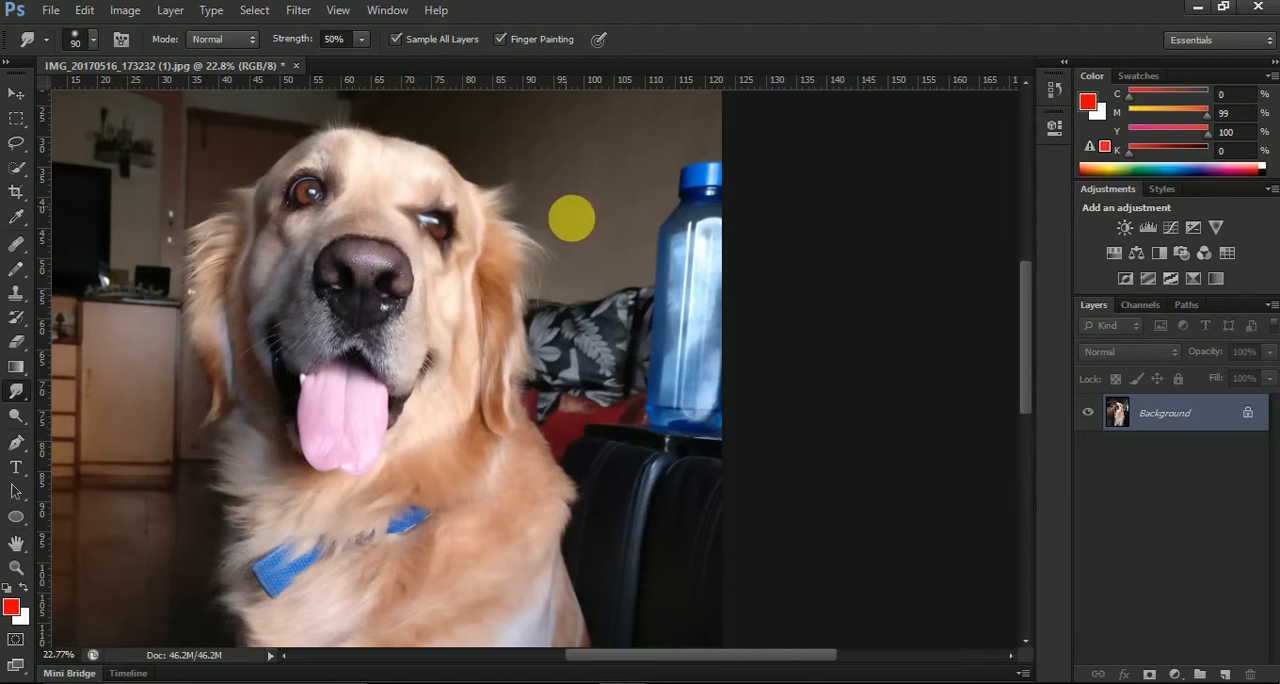
{"action": "mouse_move", "coordinate": [428, 240]}
{"action": "left_mouse_down"}
{"action": "mouse_move", "coordinate": [367, 231]}
{"action": "mouse_move", "coordinate": [324, 185]}
{"action": "mouse_move", "coordinate": [377, 156]}
{"action": "mouse_move", "coordinate": [335, 184]}
{"action": "mouse_move", "coordinate": [359, 157]}
{"action": "mouse_move", "coordinate": [412, 176]}
{"action": "mouse_move", "coordinate": [332, 198]}
{"action": "mouse_move", "coordinate": [369, 197]}
{"action": "mouse_move", "coordinate": [312, 223]}
{"action": "mouse_move", "coordinate": [304, 214]}
{"action": "mouse_move", "coordinate": [286, 244]}
{"action": "mouse_move", "coordinate": [291, 205]}
{"action": "mouse_move", "coordinate": [243, 205]}
{"action": "mouse_move", "coordinate": [301, 182]}
{"action": "mouse_move", "coordinate": [268, 192]}
{"action": "left_mouse_up"}
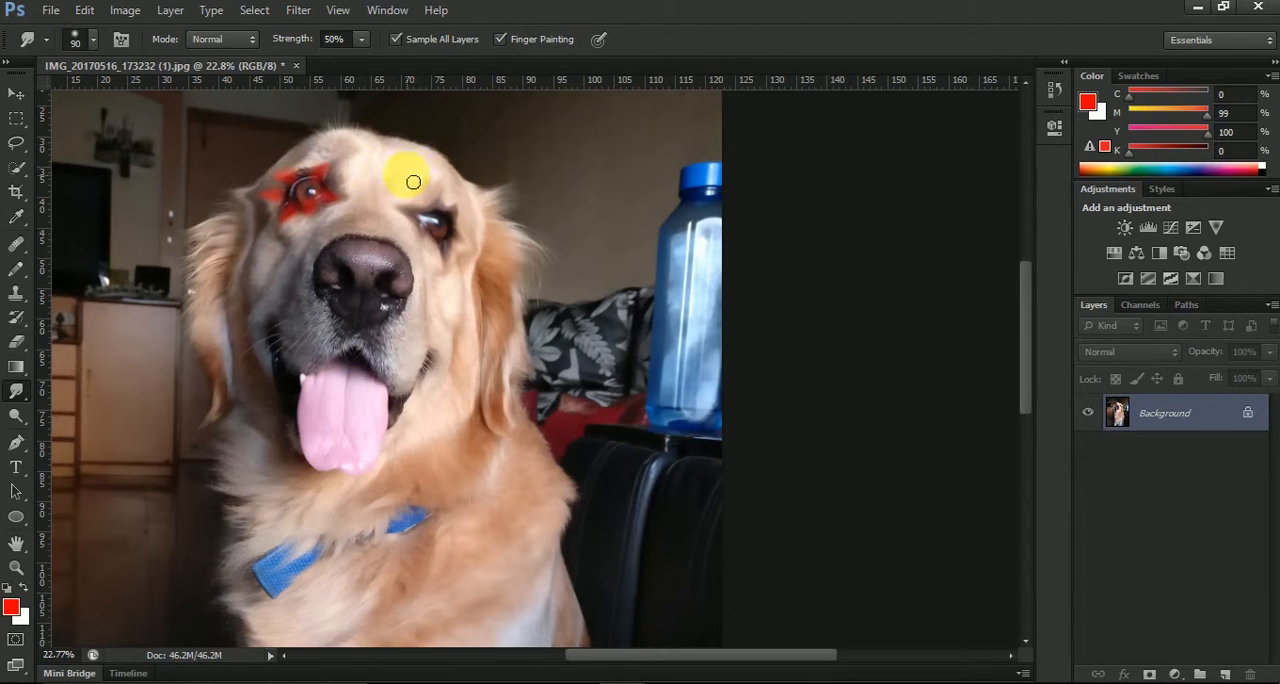
{"action": "left_click", "coordinate": [641, 124]}
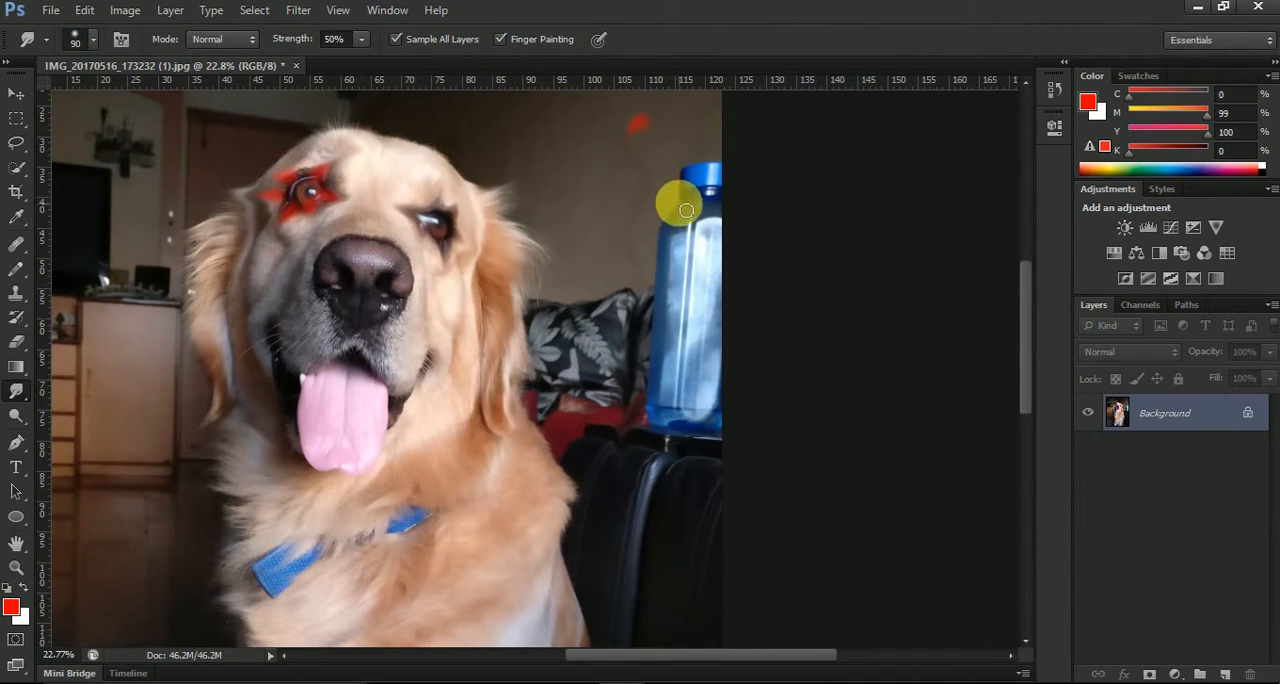